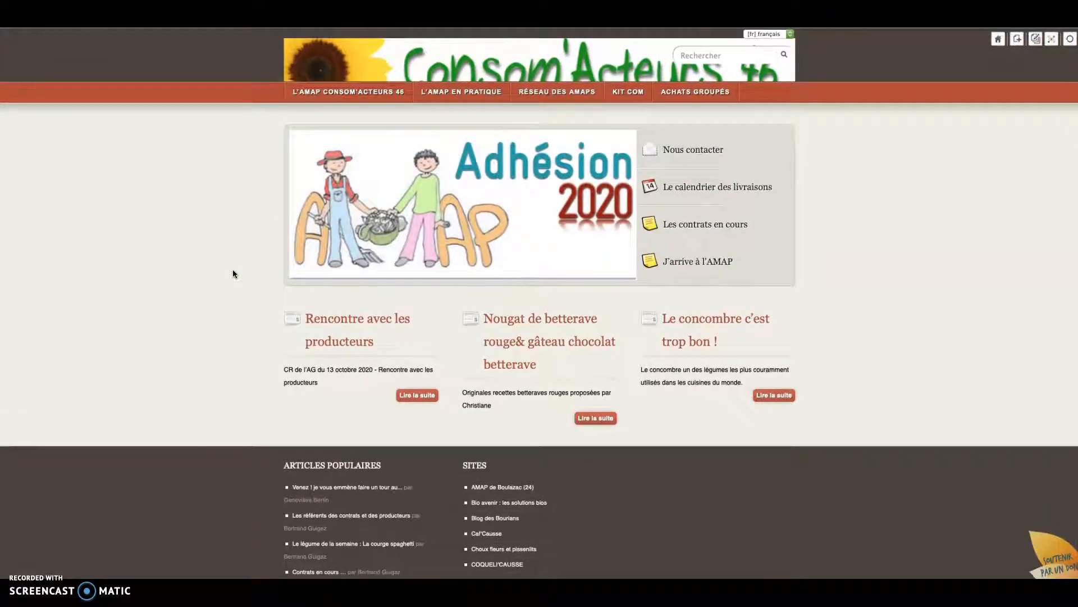
# Go to the site's login page
pyautogui.scroll(-1, 233, 273)
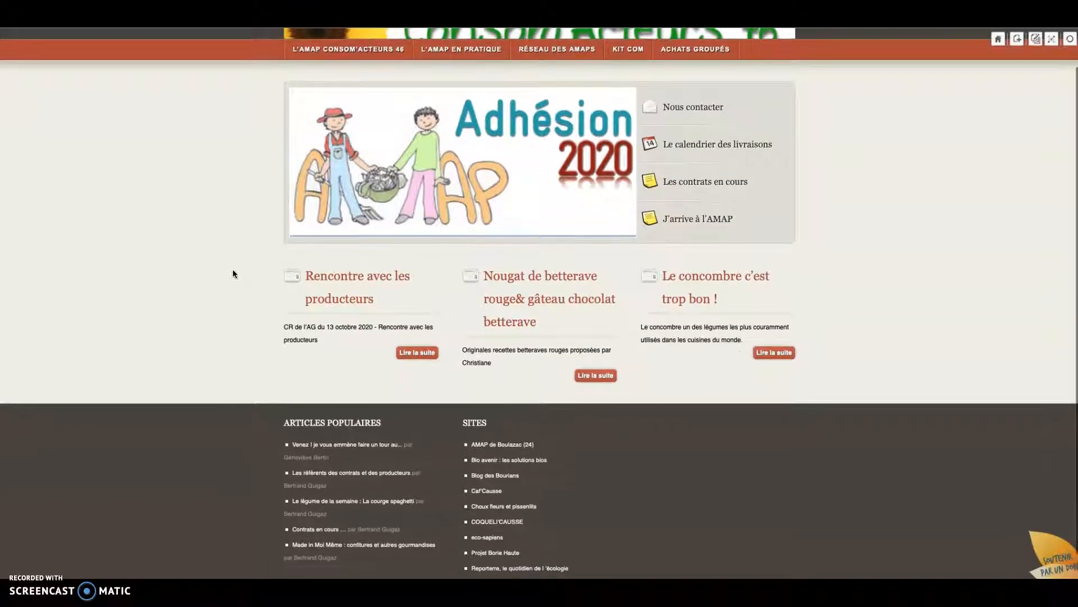
pyautogui.scroll(-1, 232, 274)
pyautogui.click(290, 445)
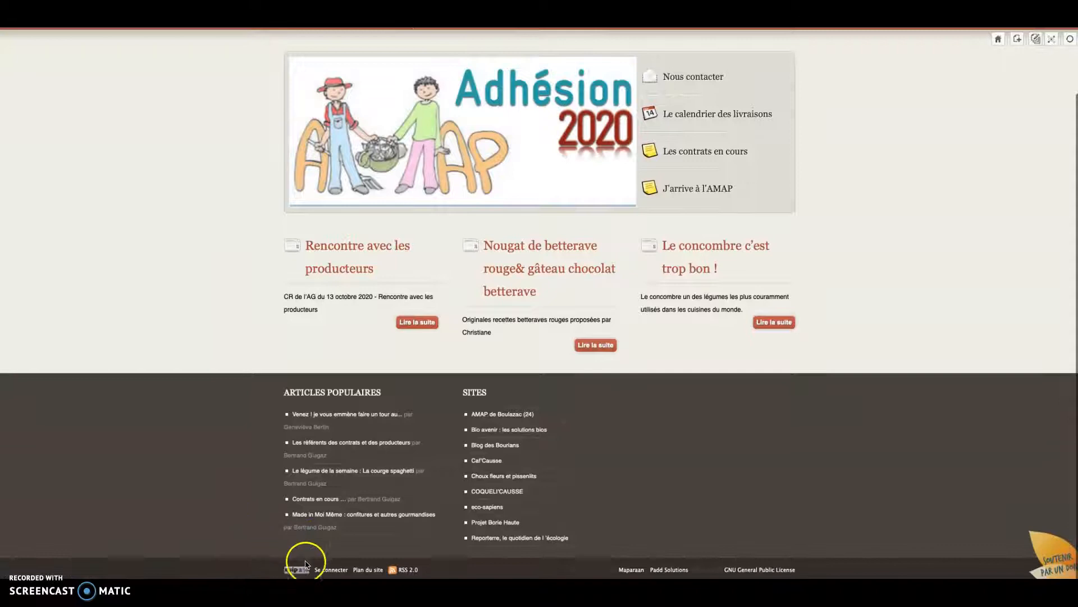
pyautogui.click(336, 560)
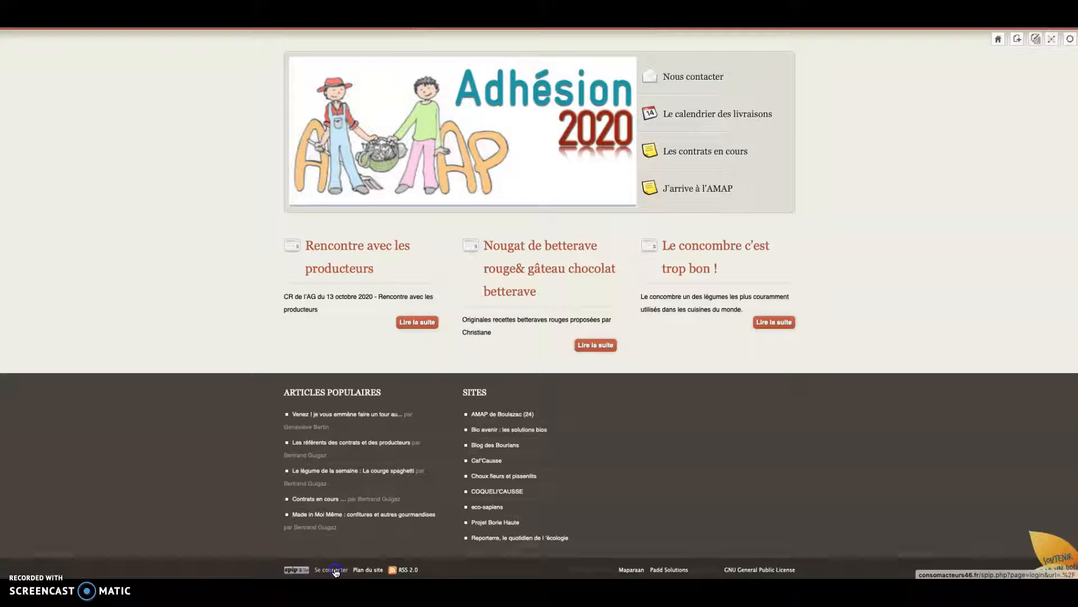
# Log in with the saved login from the autofill suggestions and submit
pyautogui.click(336, 570)
pyautogui.click(221, 348)
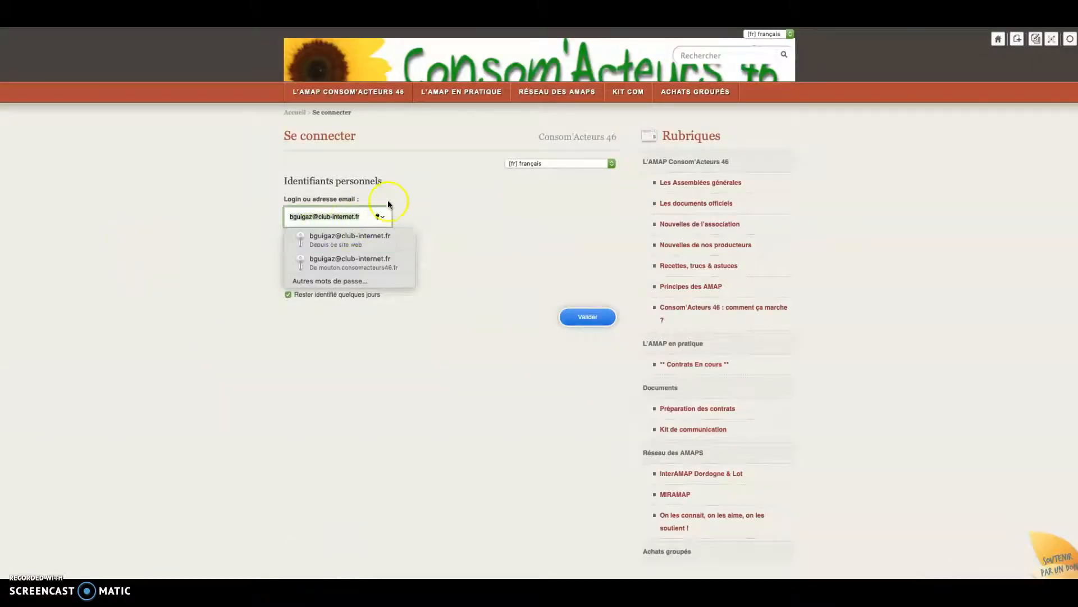
pyautogui.doubleClick(360, 216)
pyautogui.click(358, 215)
pyautogui.tripleClick(359, 216)
pyautogui.write('be')
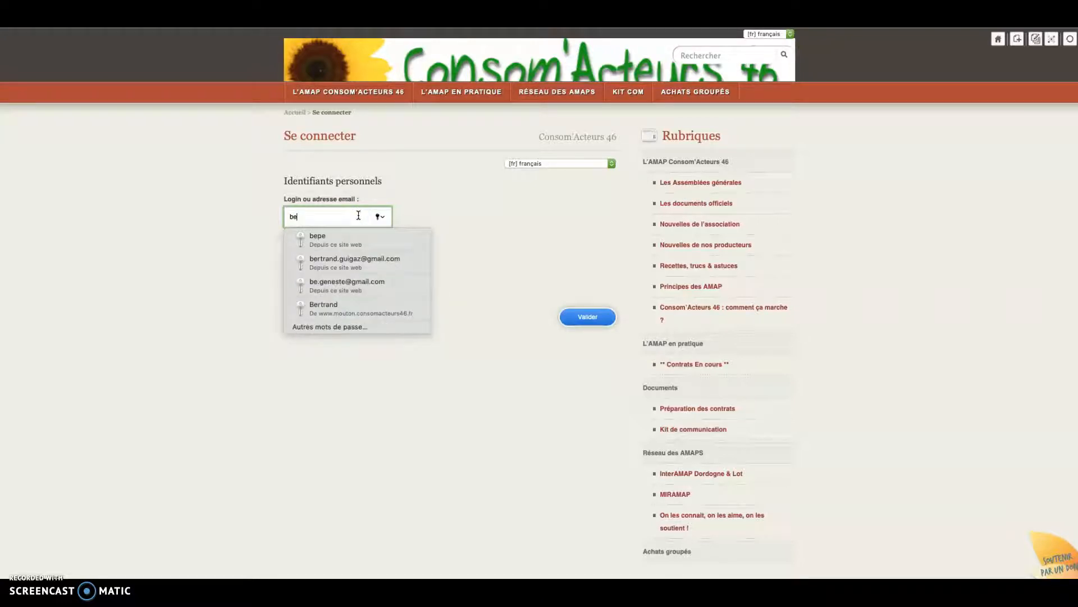
pyautogui.click(338, 232)
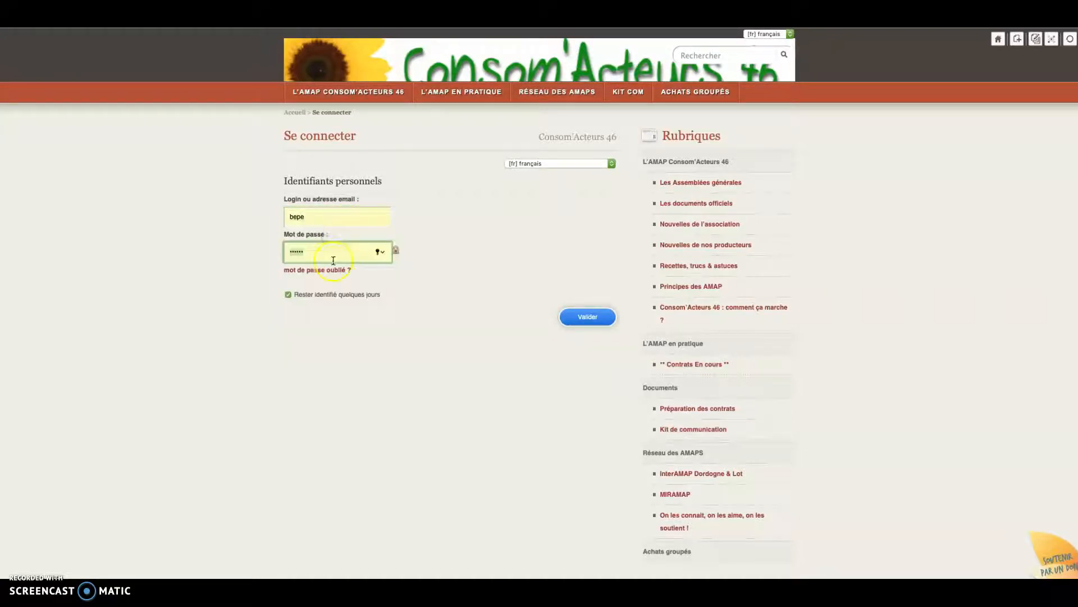
pyautogui.click(590, 318)
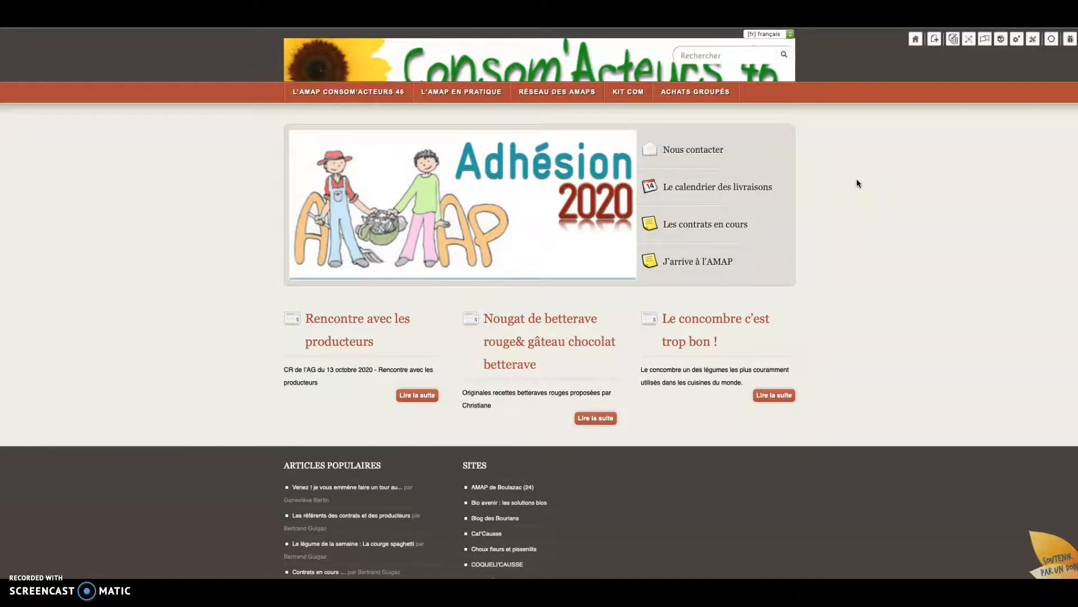
pyautogui.moveTo(1006, 46)
pyautogui.moveTo(919, 46)
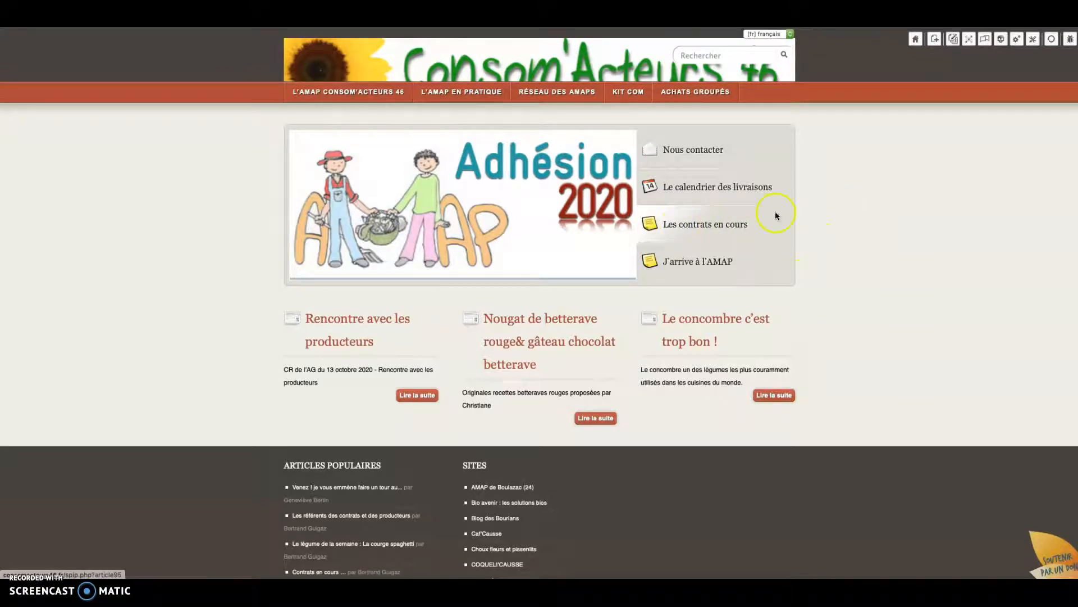
pyautogui.click(692, 225)
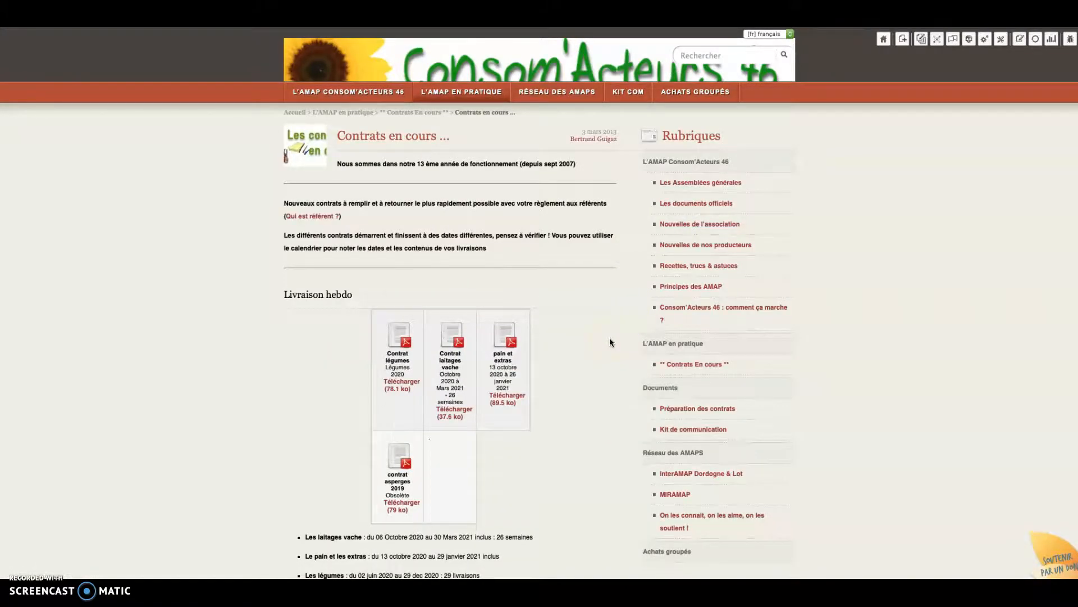
# Scroll the home page to locate the 'Contrats en cours' article
pyautogui.scroll(-15, 610, 342)
pyautogui.scroll(15, 611, 342)
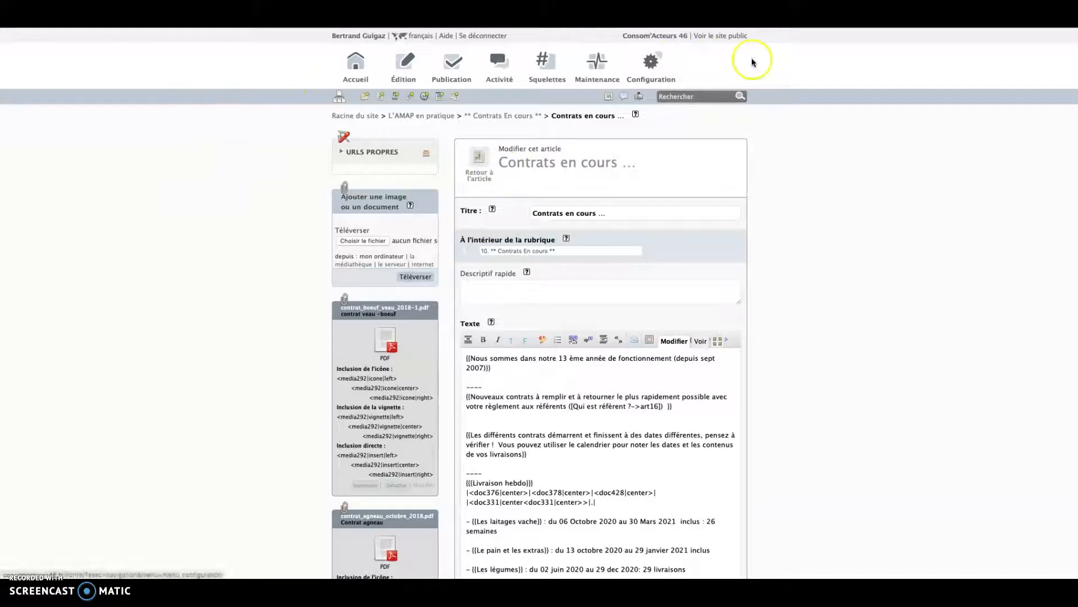
pyautogui.scroll(-3, 782, 234)
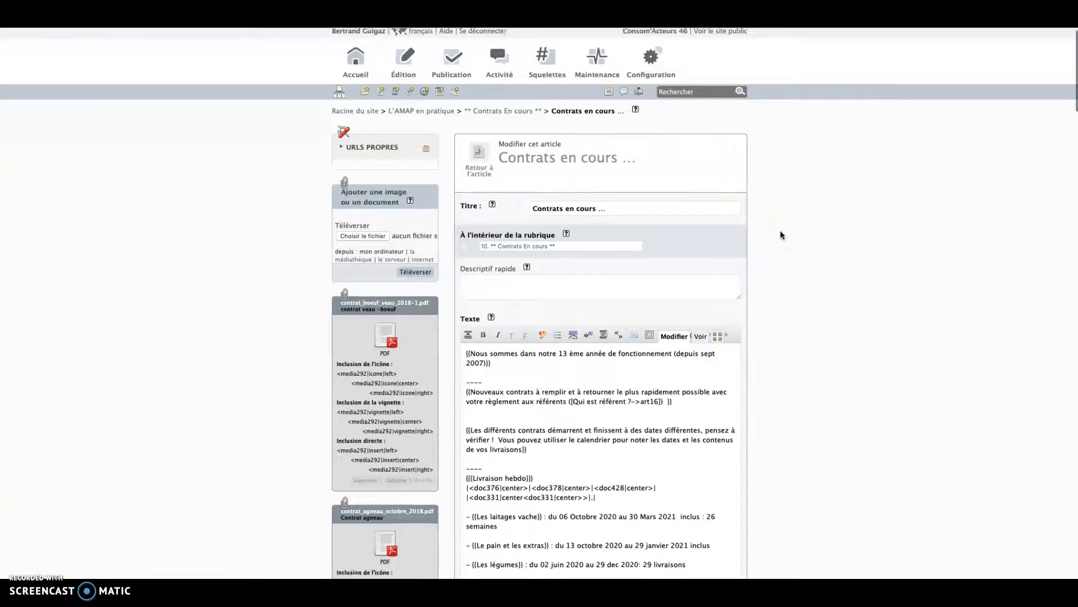
pyautogui.scroll(3, 780, 230)
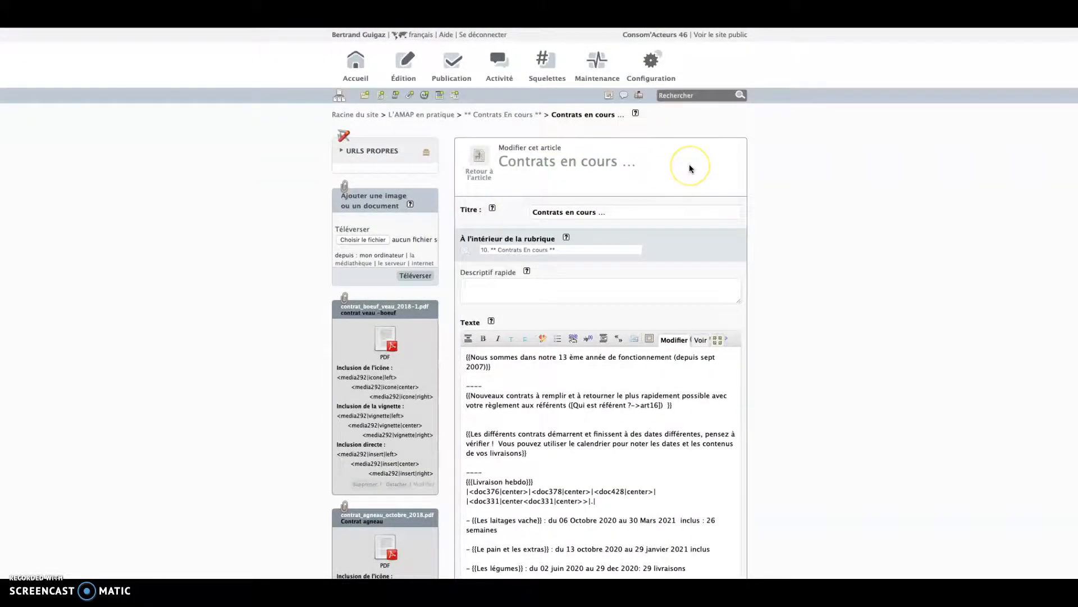
pyautogui.scroll(-10, 689, 164)
pyautogui.scroll(-5, 693, 238)
pyautogui.click(591, 278)
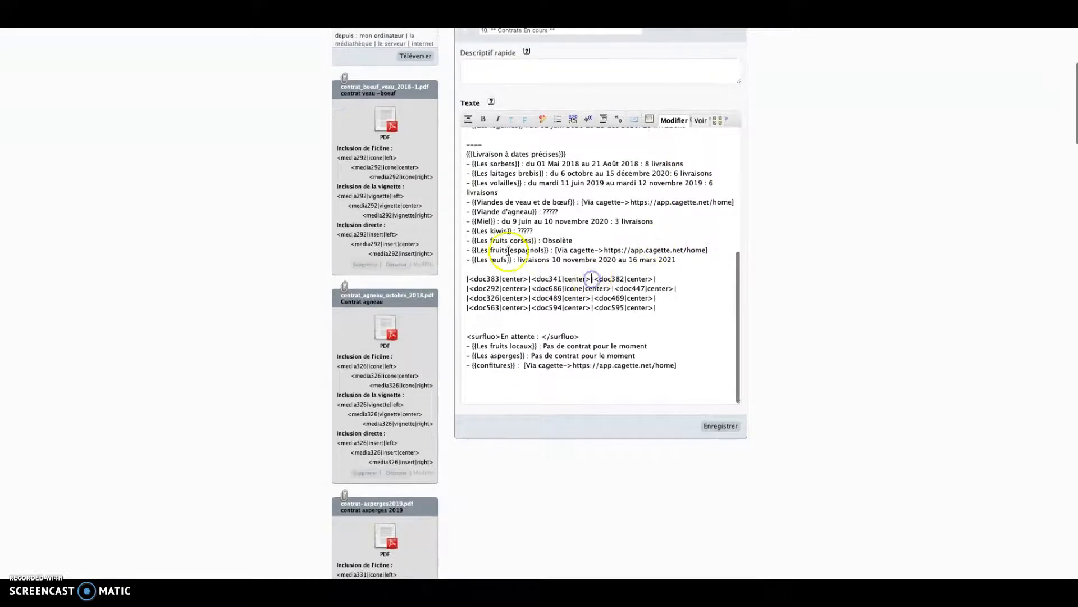
pyautogui.moveTo(476, 248); pyautogui.dragTo(572, 258)
pyautogui.click(591, 224)
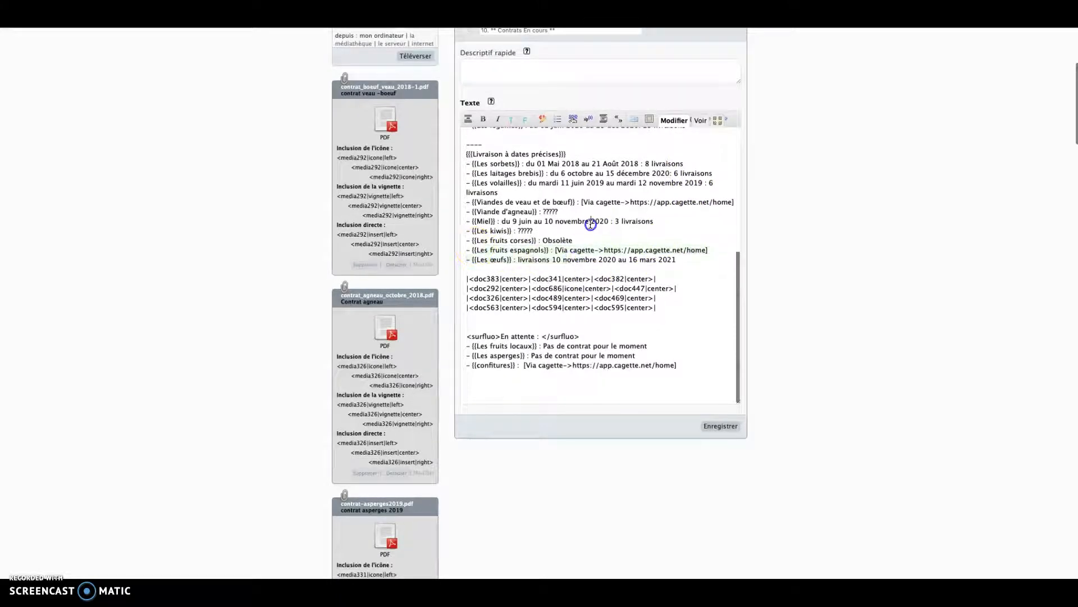
pyautogui.scroll(7, 551, 189)
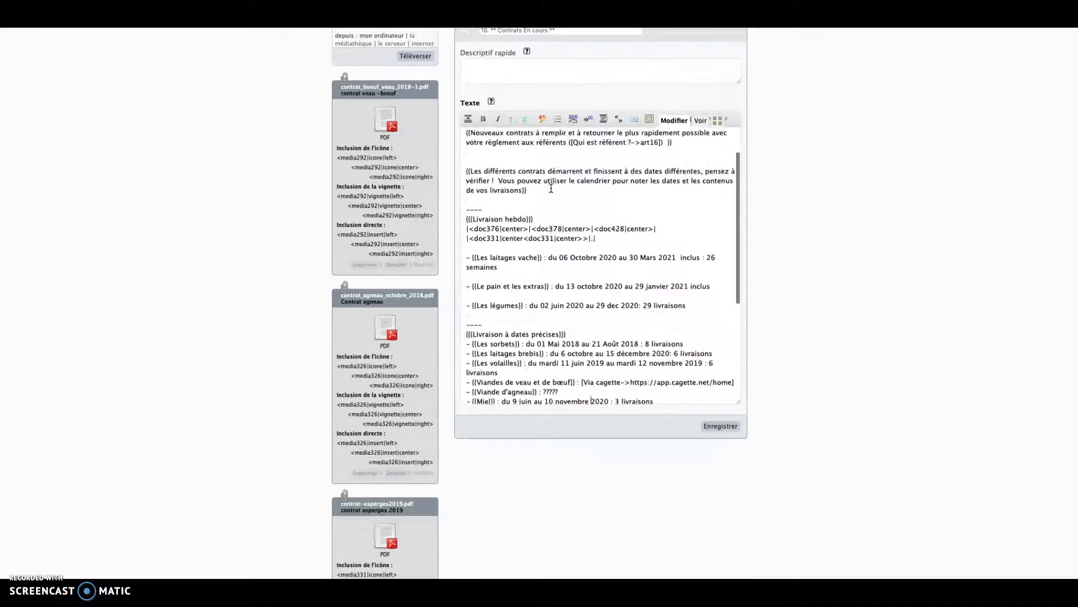
pyautogui.scroll(8, 551, 189)
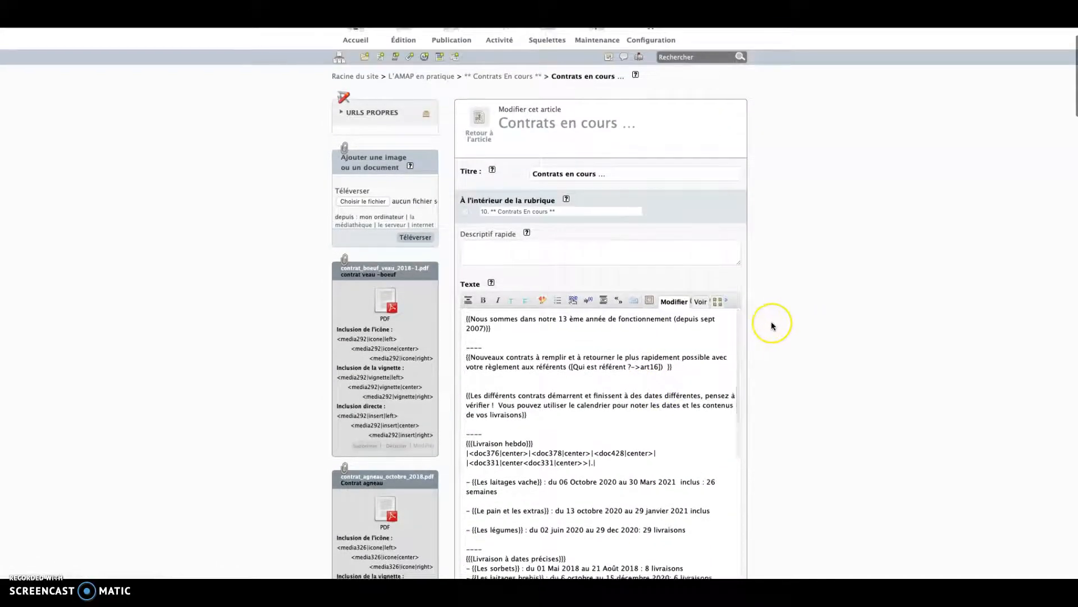
pyautogui.scroll(-5, 771, 325)
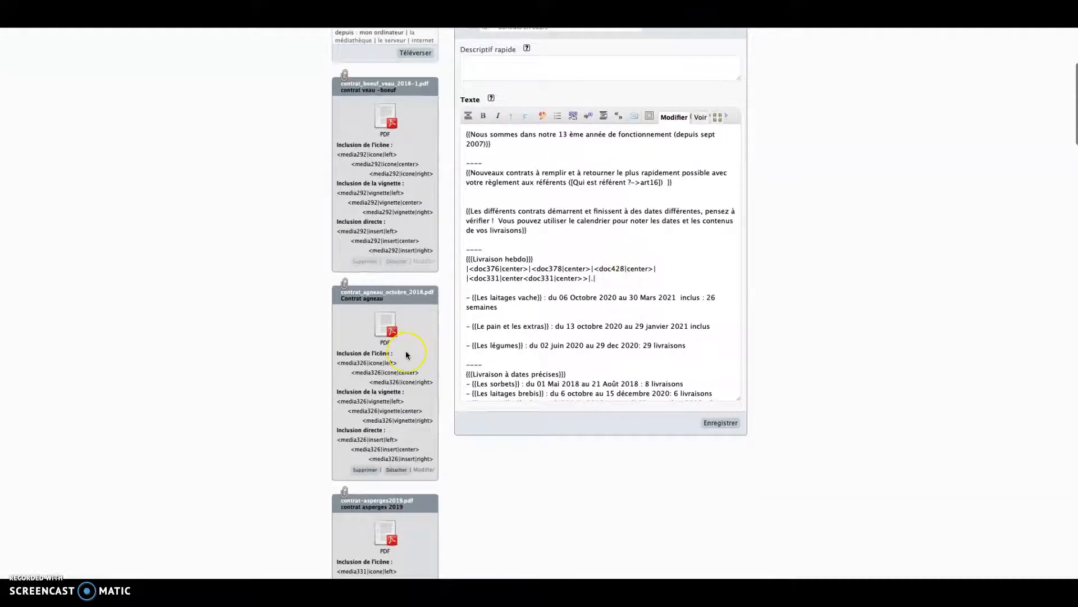
pyautogui.click(381, 340)
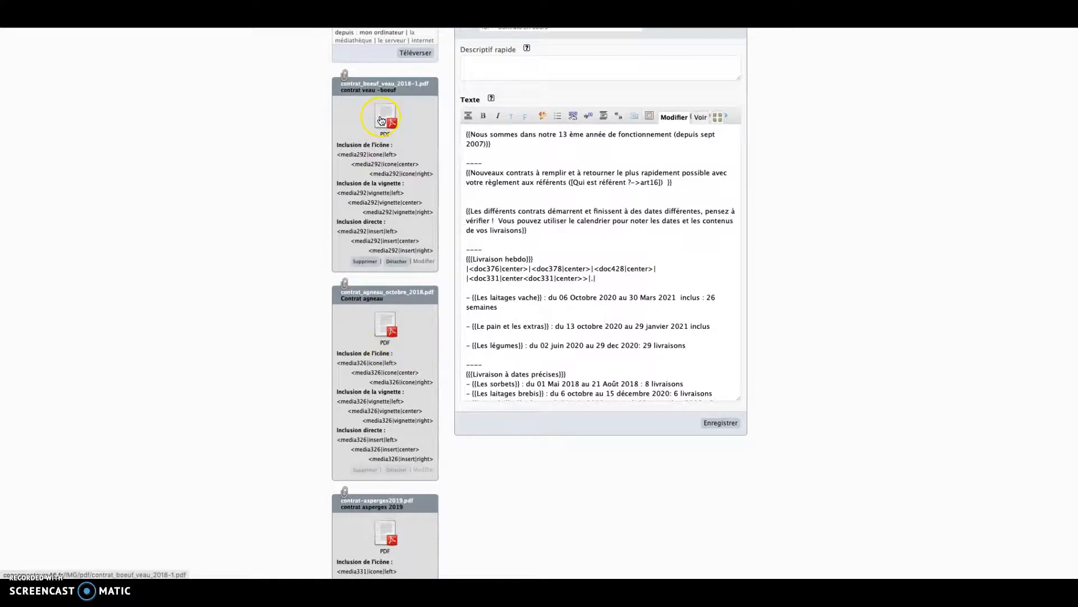
pyautogui.scroll(-3, 382, 120)
pyautogui.scroll(-5, 381, 120)
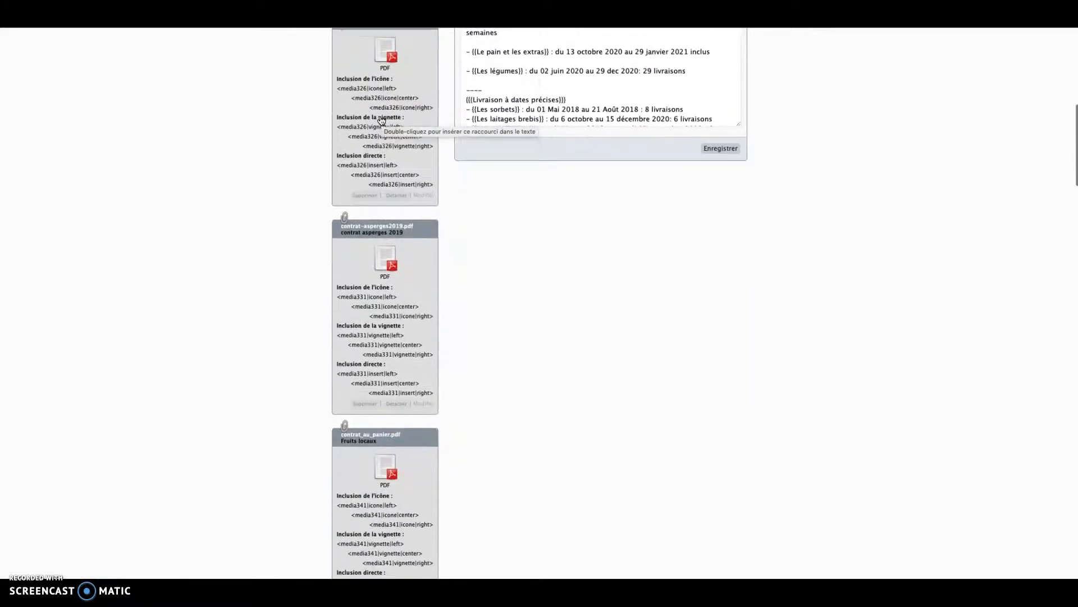
pyautogui.scroll(-3, 380, 120)
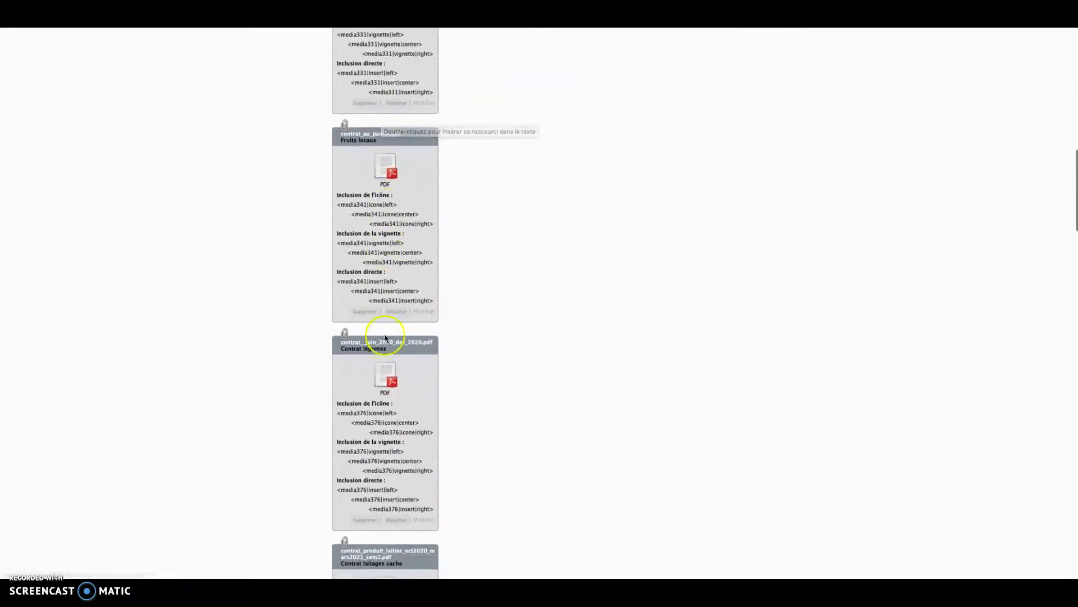
pyautogui.click(390, 380)
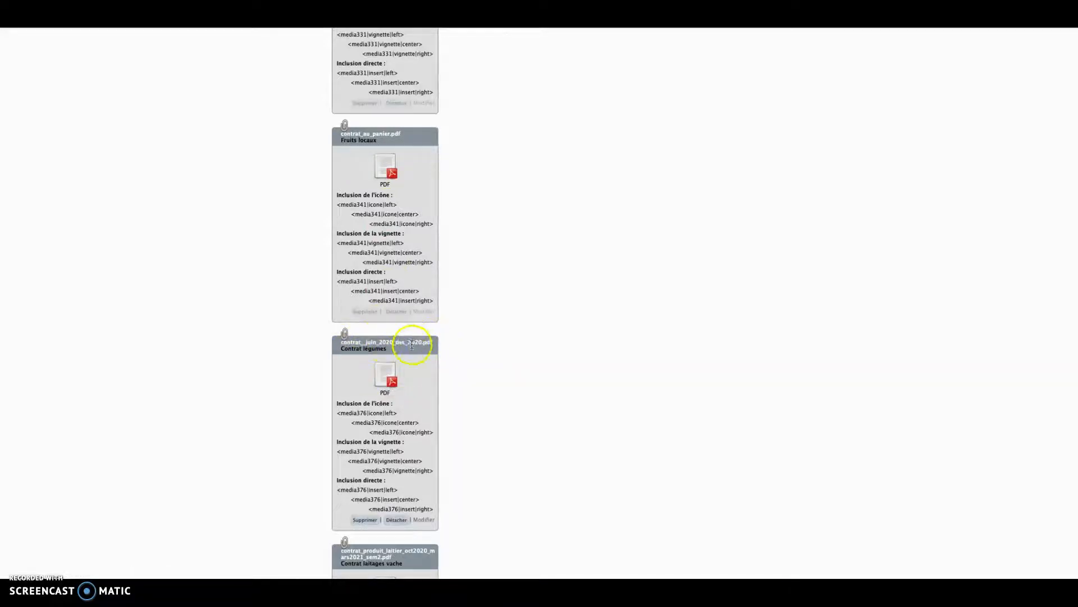
pyautogui.scroll(-5, 380, 349)
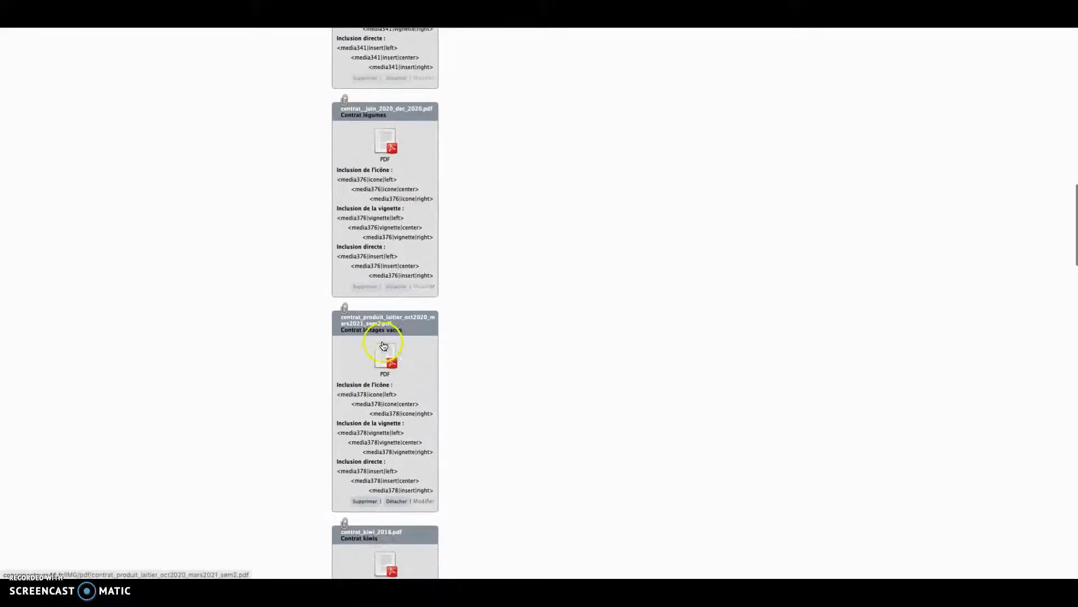
pyautogui.scroll(-2, 360, 356)
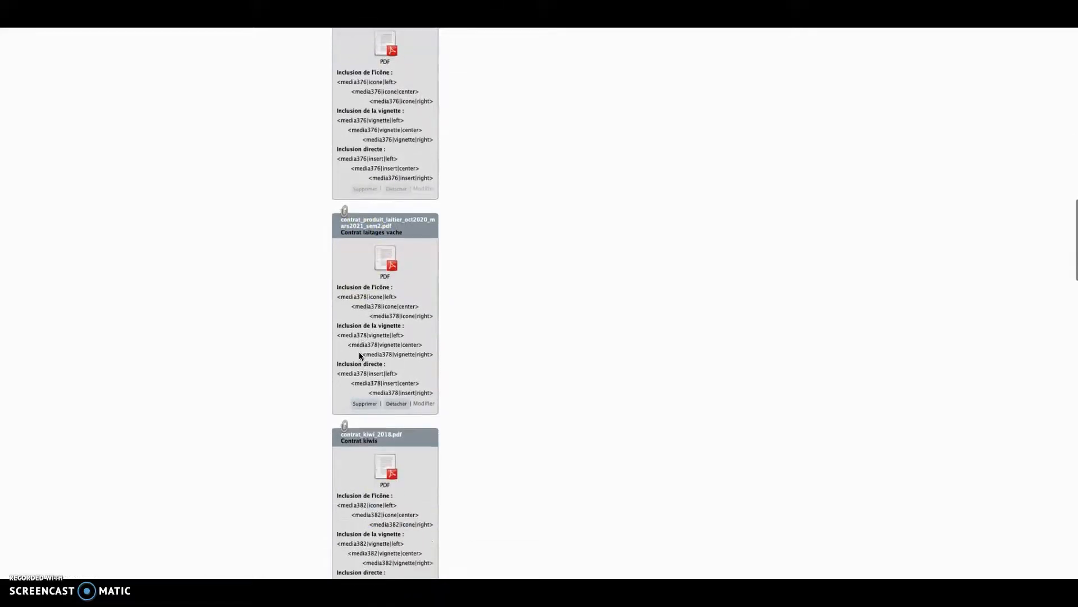
pyautogui.scroll(-7, 399, 278)
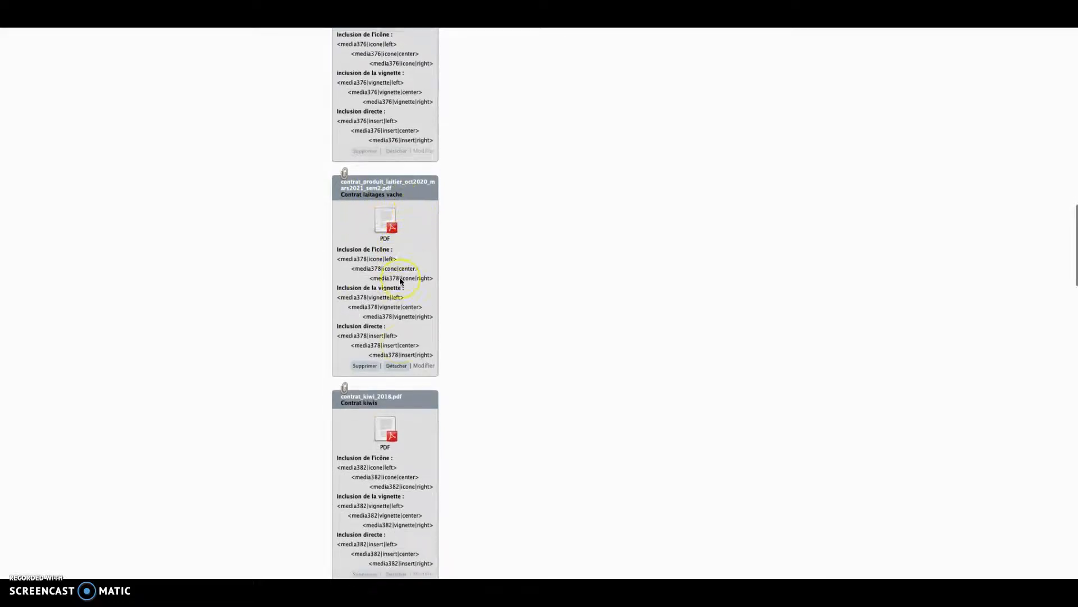
pyautogui.scroll(-2, 399, 277)
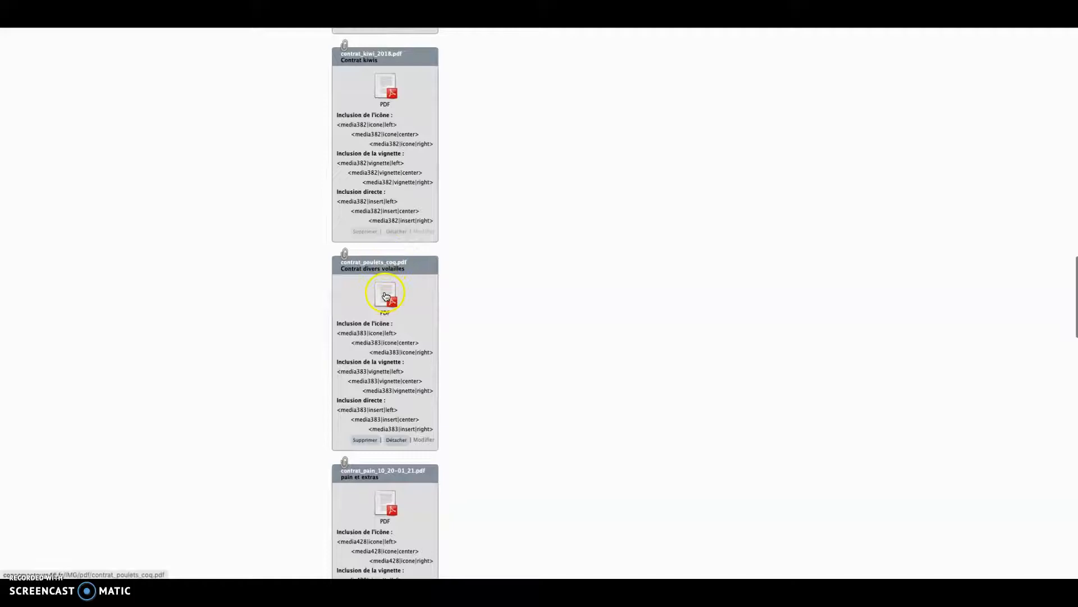
# Edit the Contrat divers volailles document and show the replace options for pdf/contrat_poulets_coq.pdf
pyautogui.click(424, 440)
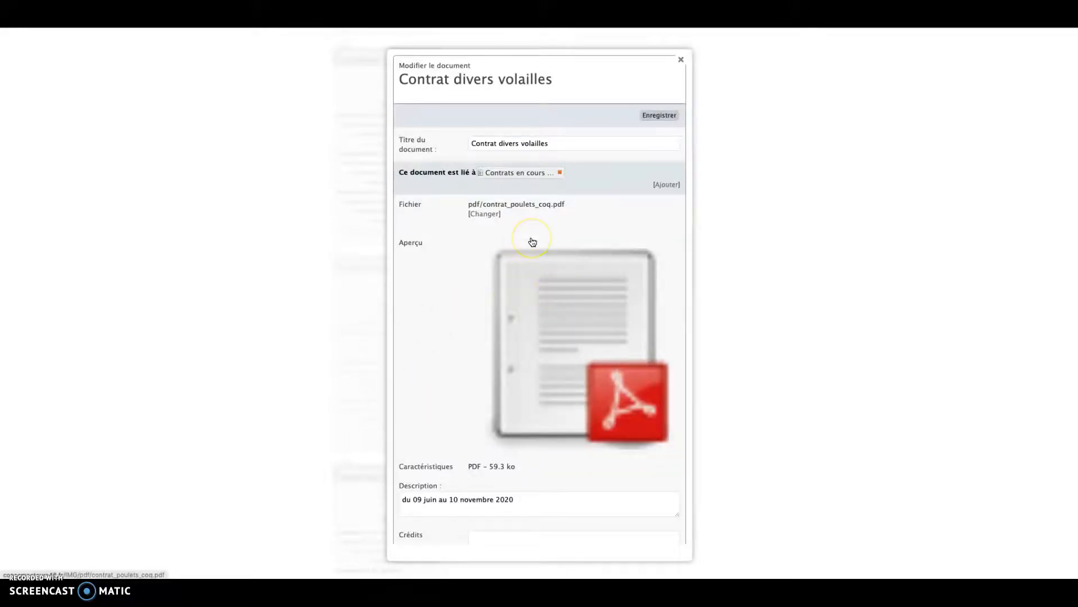
pyautogui.click(582, 143)
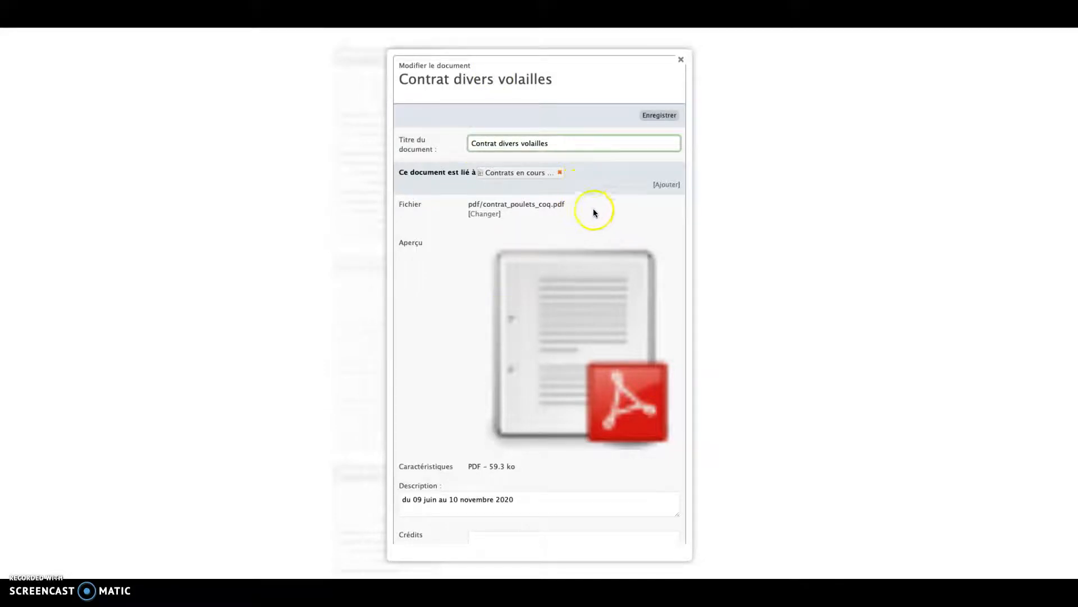
pyautogui.click(614, 221)
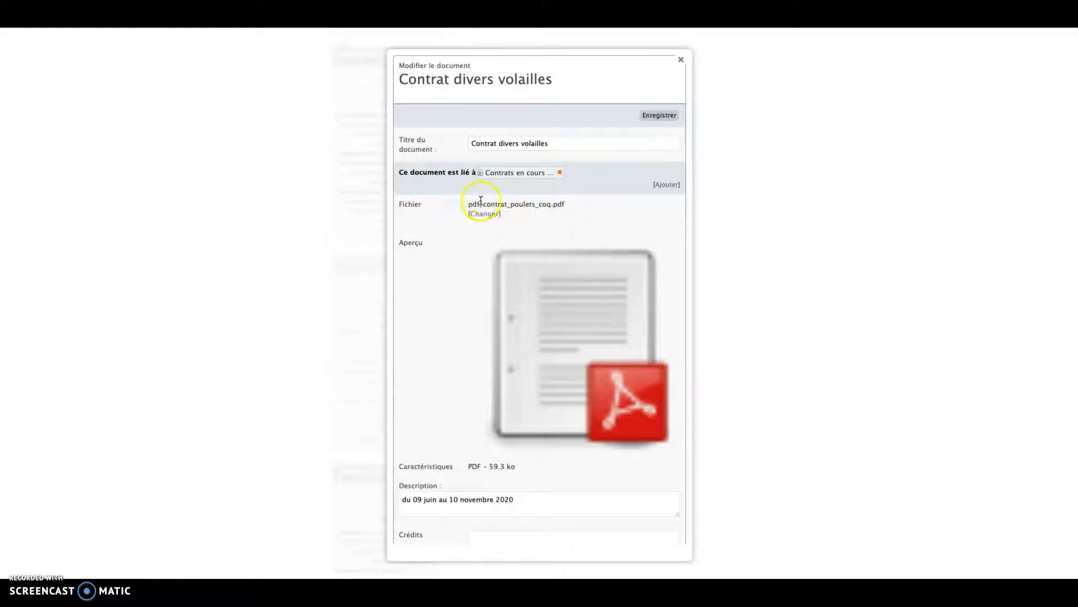
pyautogui.moveTo(570, 203); pyautogui.dragTo(471, 201)
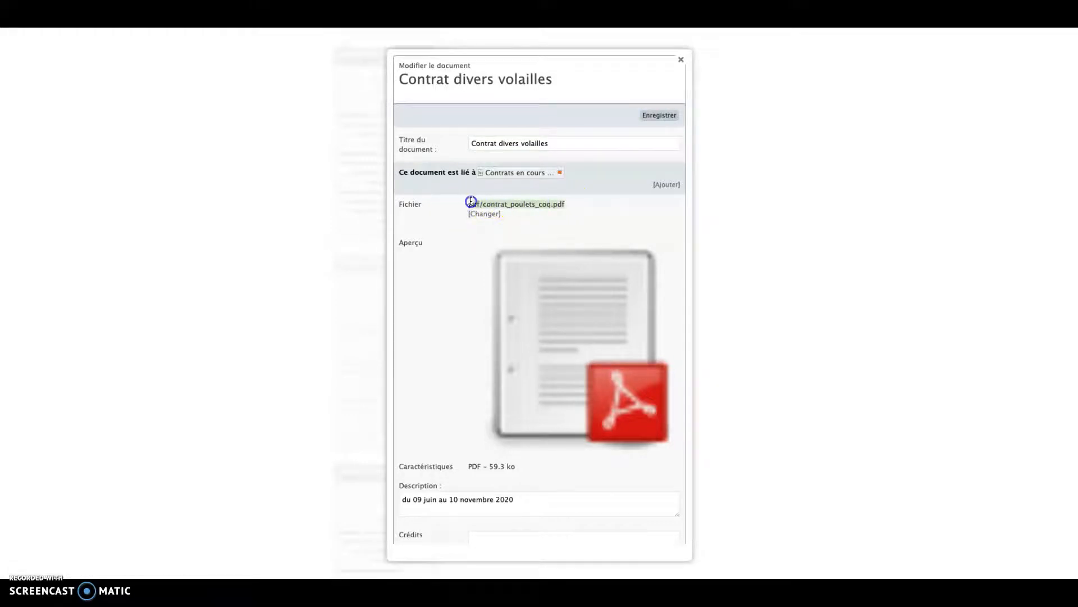
pyautogui.click(509, 219)
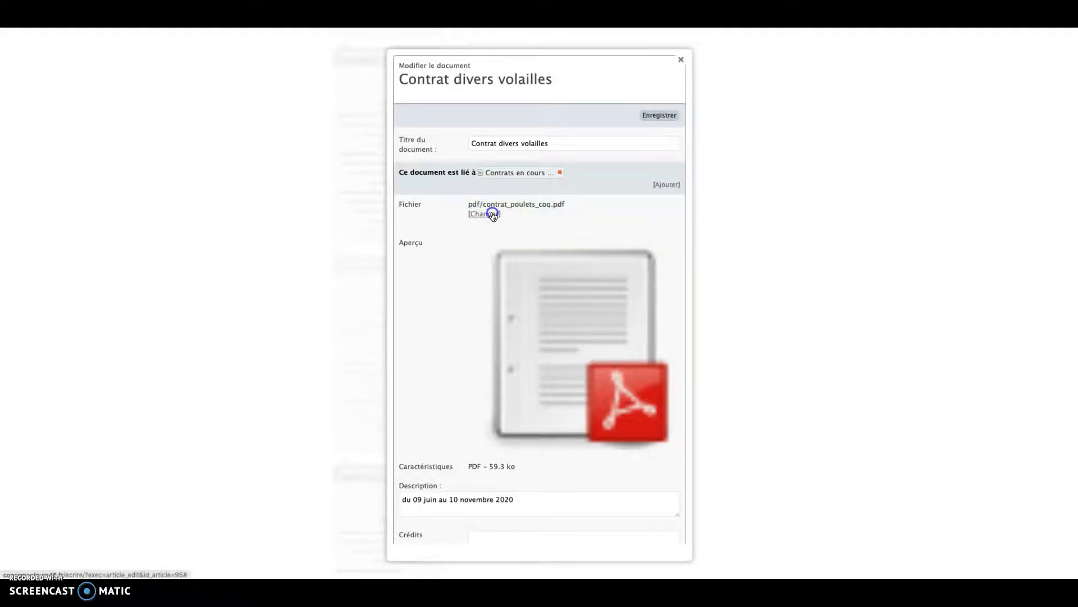
pyautogui.click(492, 215)
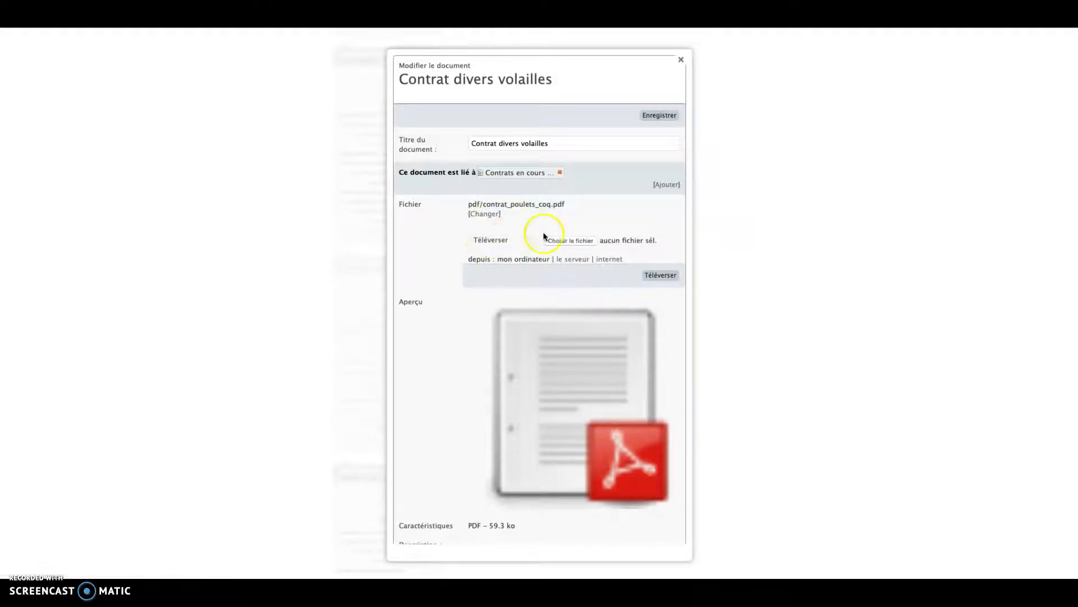
# Choose contrat poulets coq rillettes9.pdf from the Bureau folder as the replacement file
pyautogui.click(578, 241)
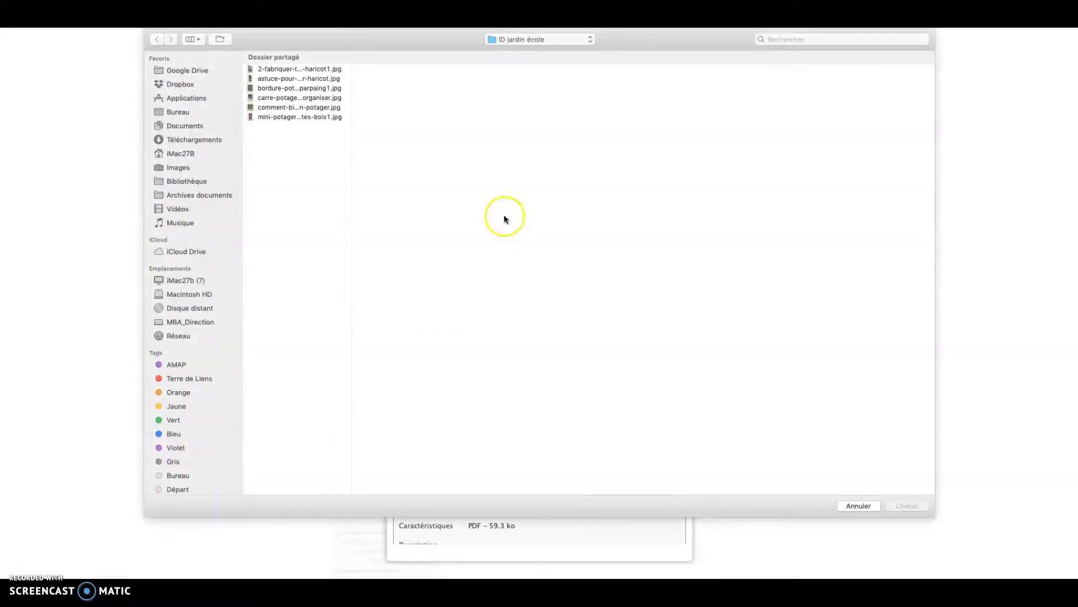
pyautogui.click(181, 114)
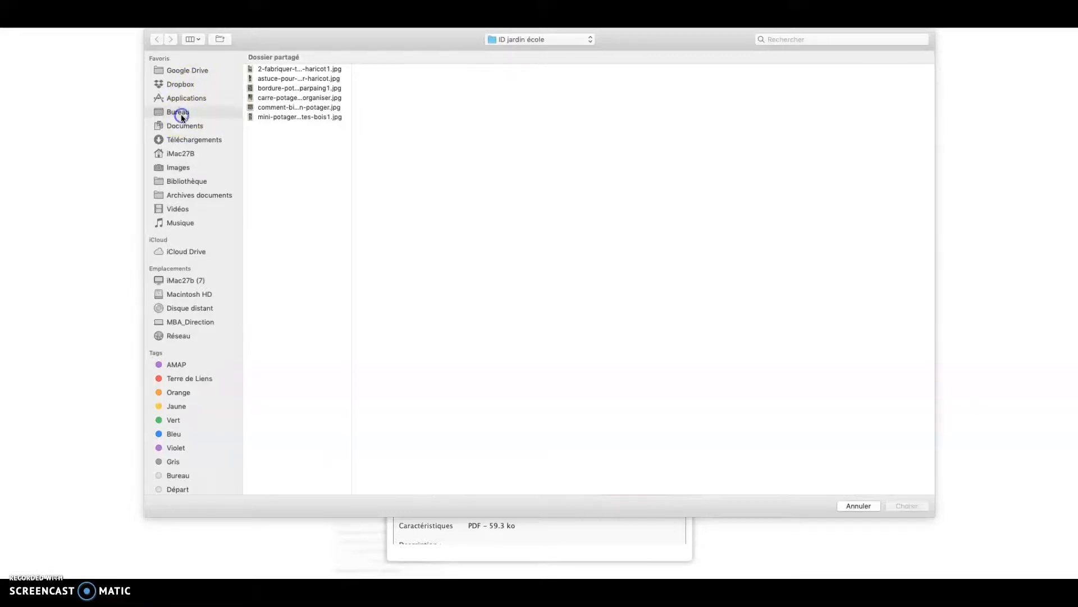
pyautogui.click(296, 250)
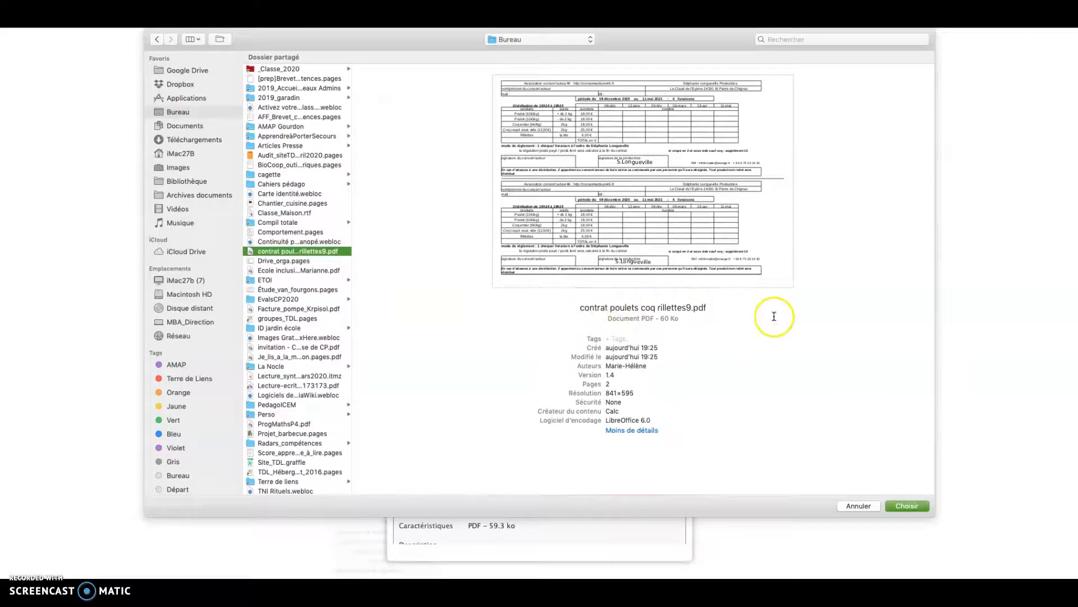
pyautogui.click(905, 505)
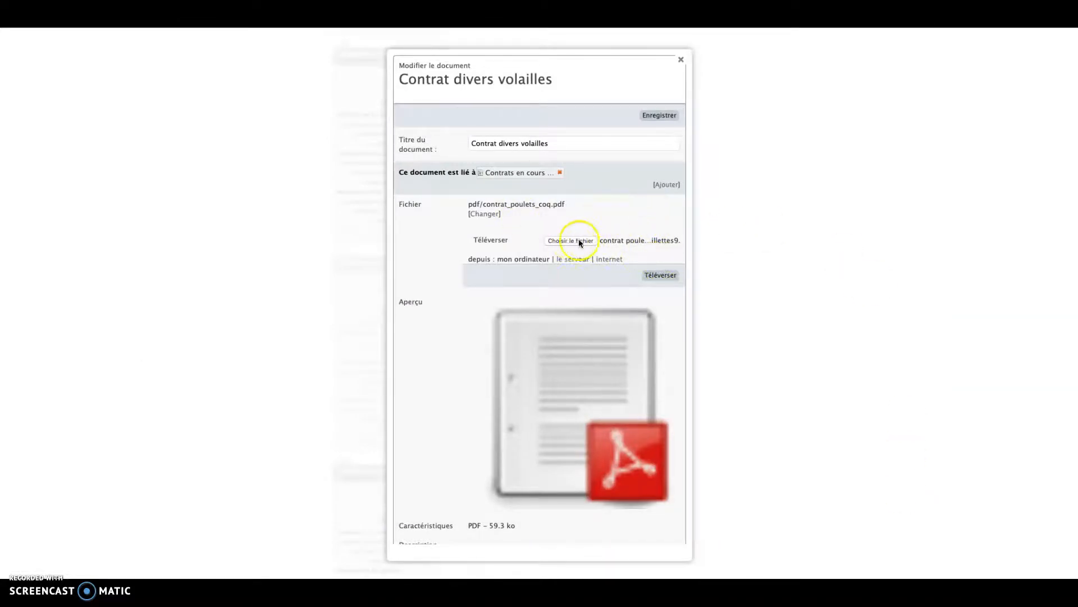
# Upload the new PDF in place of the old file and select the description's dates
pyautogui.click(661, 276)
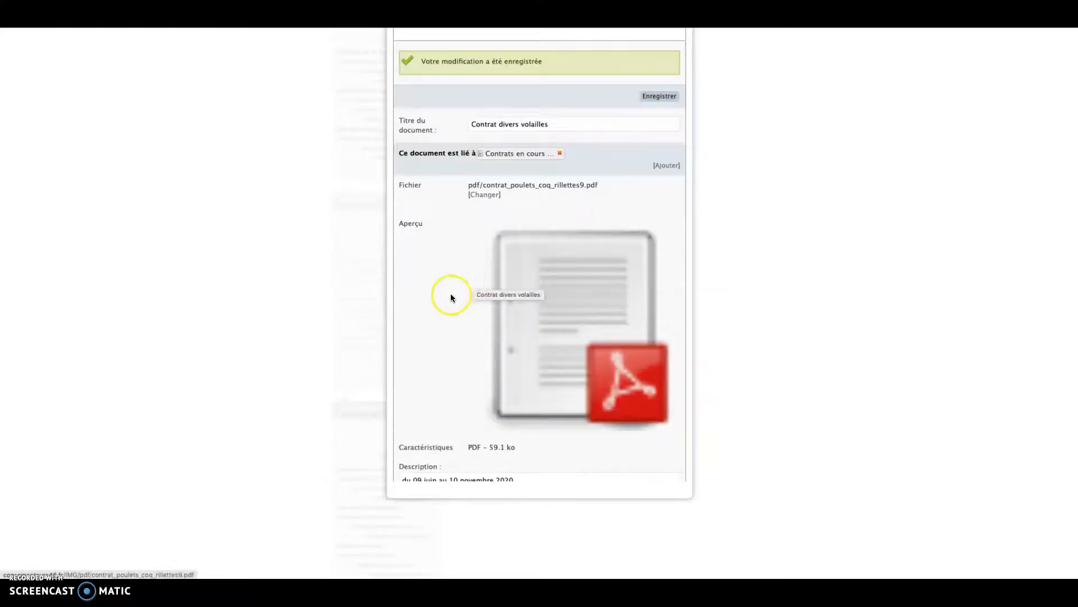
pyautogui.scroll(-5, 451, 298)
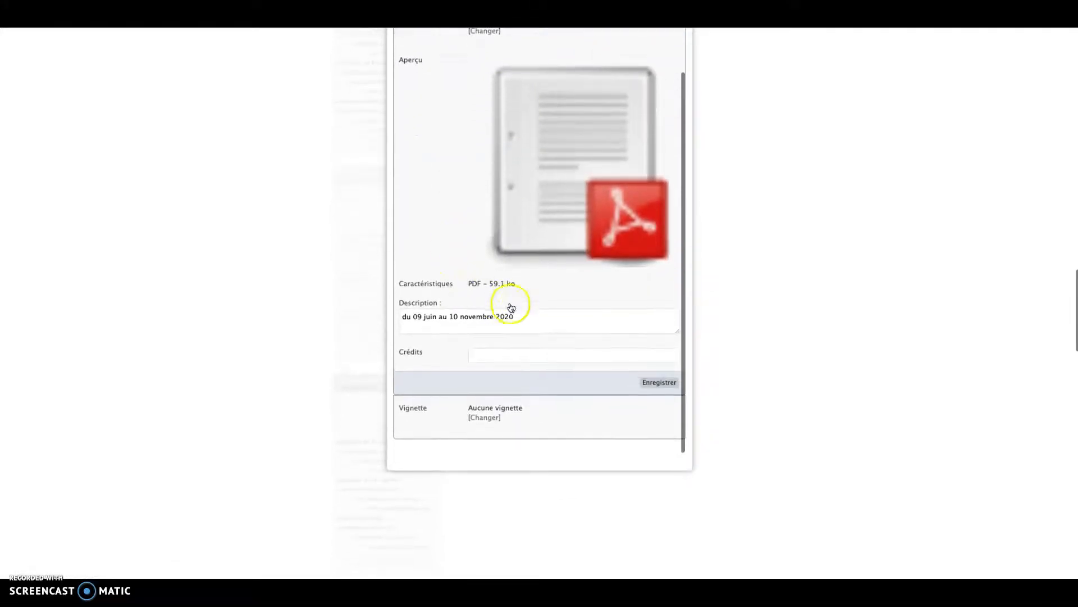
pyautogui.moveTo(517, 316); pyautogui.dragTo(398, 312)
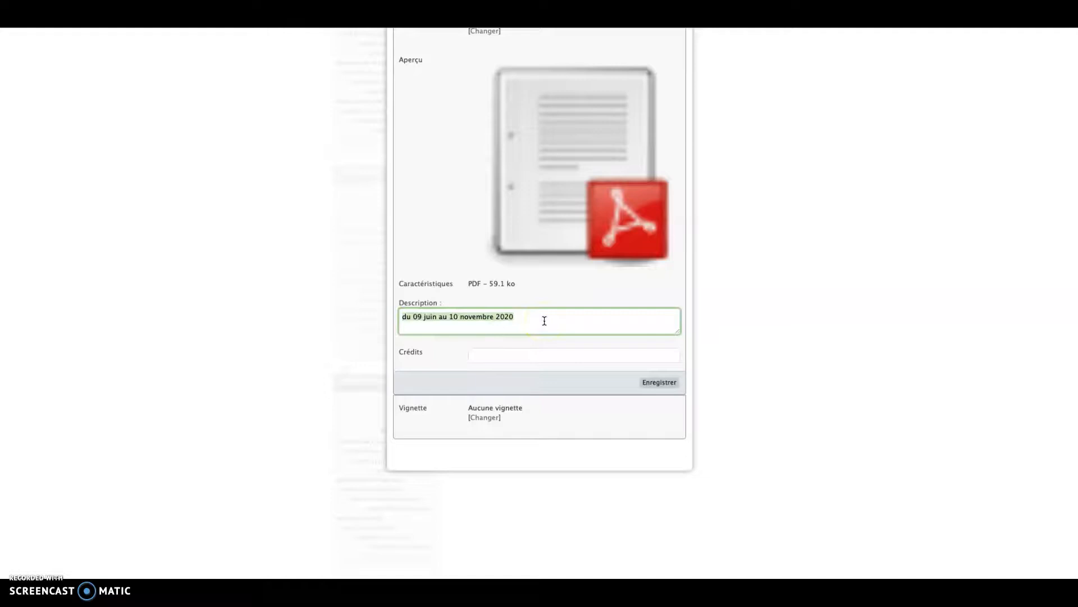
pyautogui.scroll(4, 423, 216)
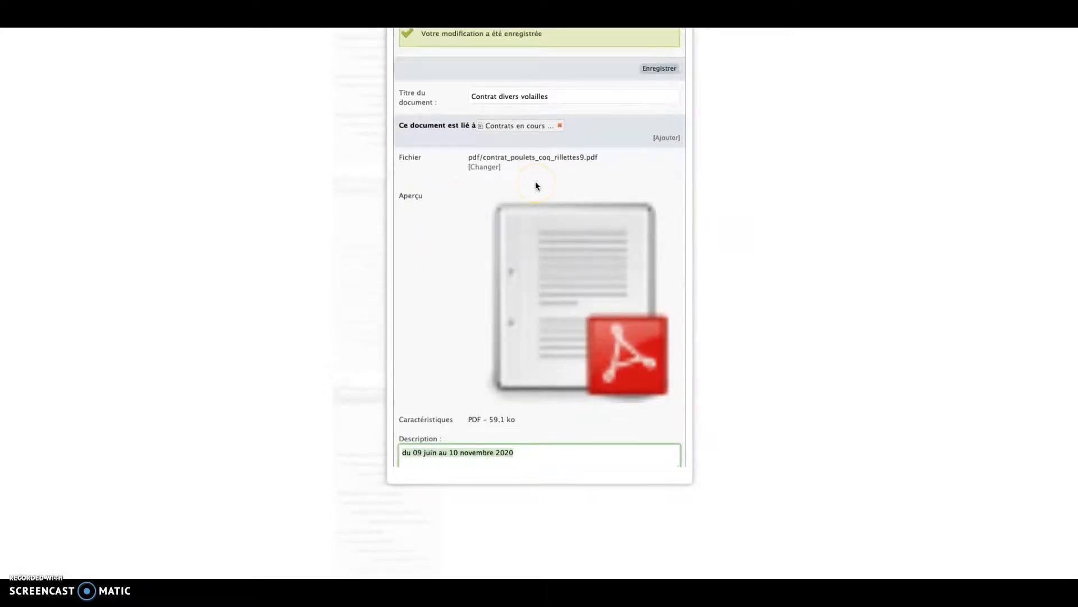
pyautogui.press('super+Tab')
pyautogui.press('super+Tab')
pyautogui.press('super+Tab')
pyautogui.press('super+Tab')
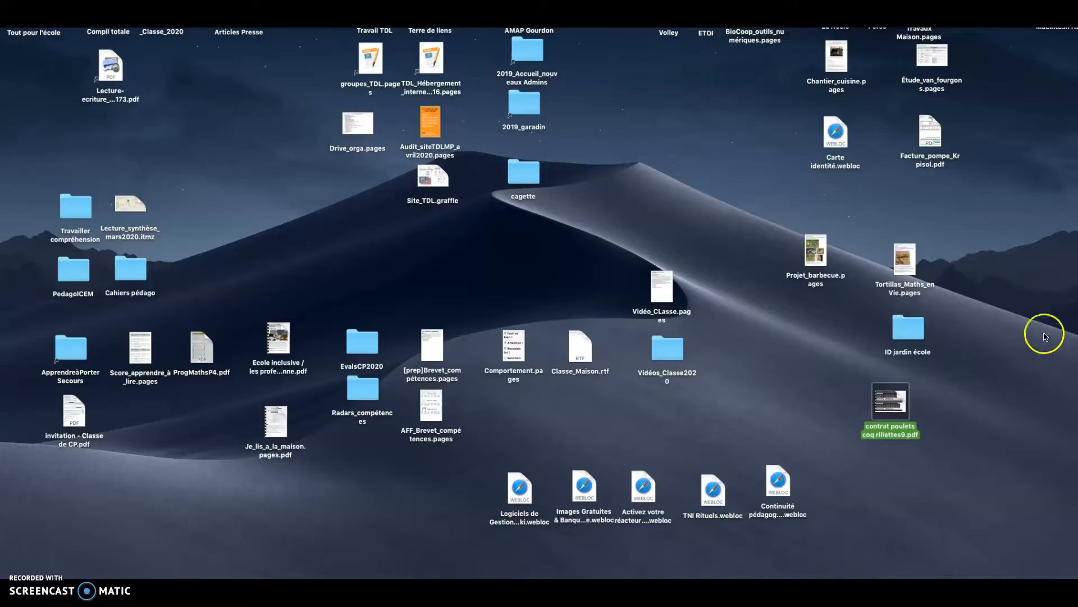
# Check in Preview that the new PDF covers 08 décembre 2020 to 11 mai 2021
pyautogui.doubleClick(888, 400)
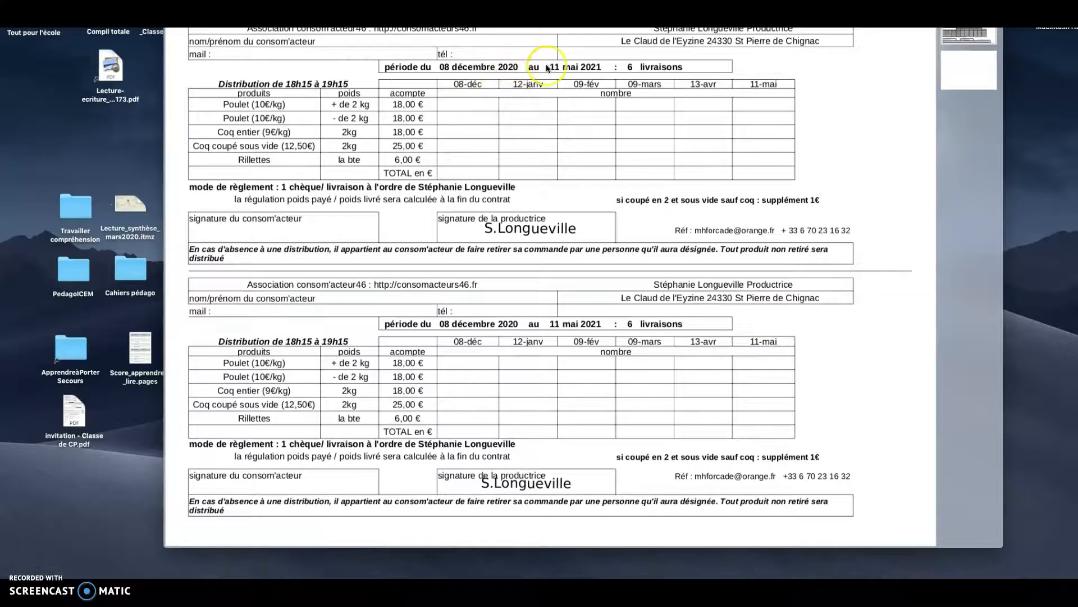
pyautogui.press('super+Tab')
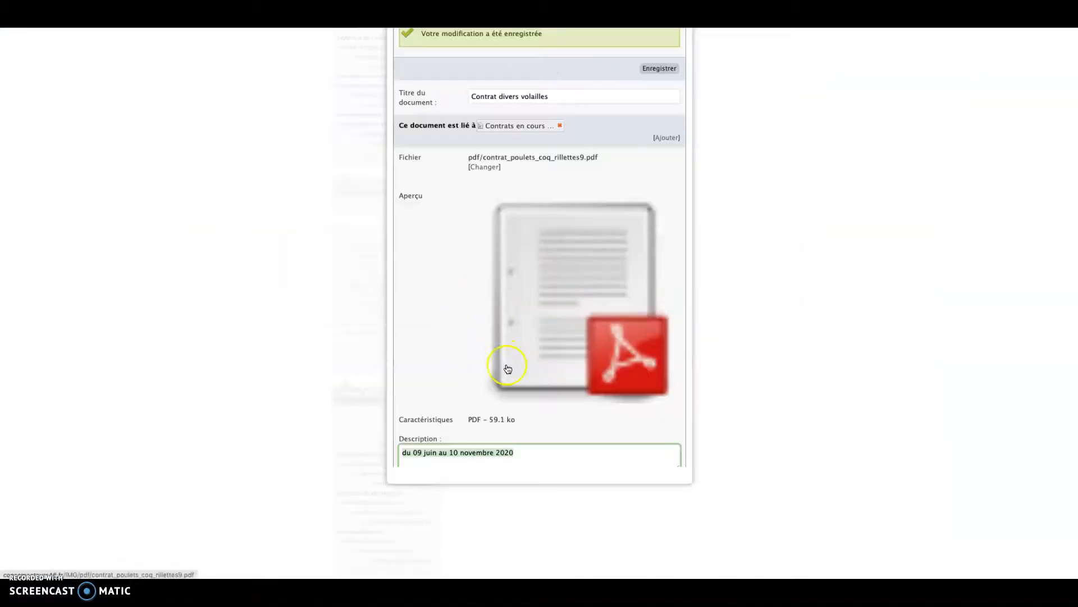
# Change the description's start date to 08 décembre
pyautogui.scroll(-5, 438, 454)
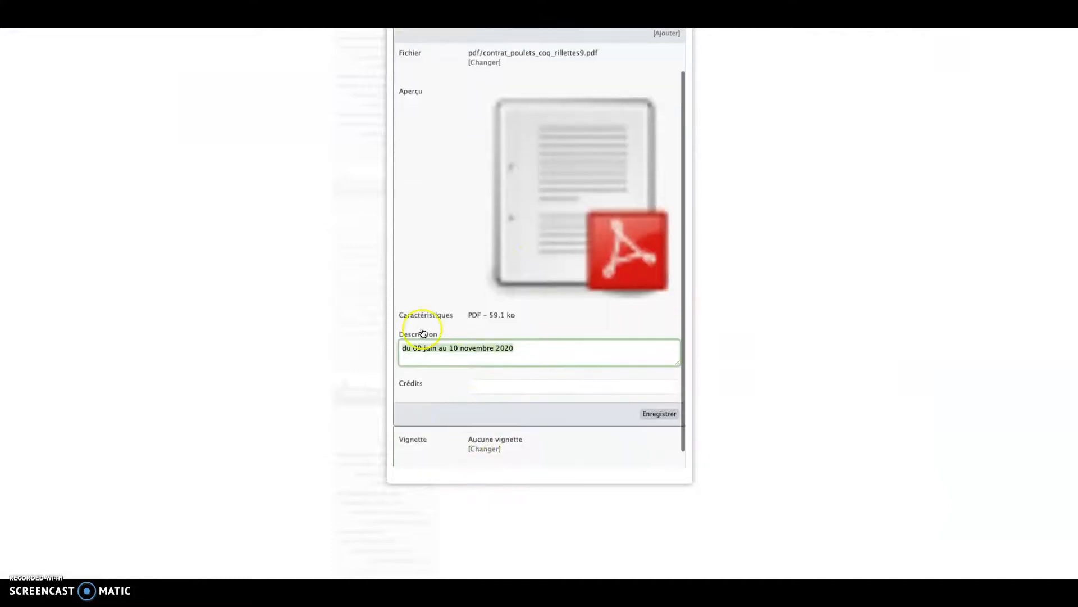
pyautogui.click(420, 347)
pyautogui.press('BackSpace')
pyautogui.write('8')
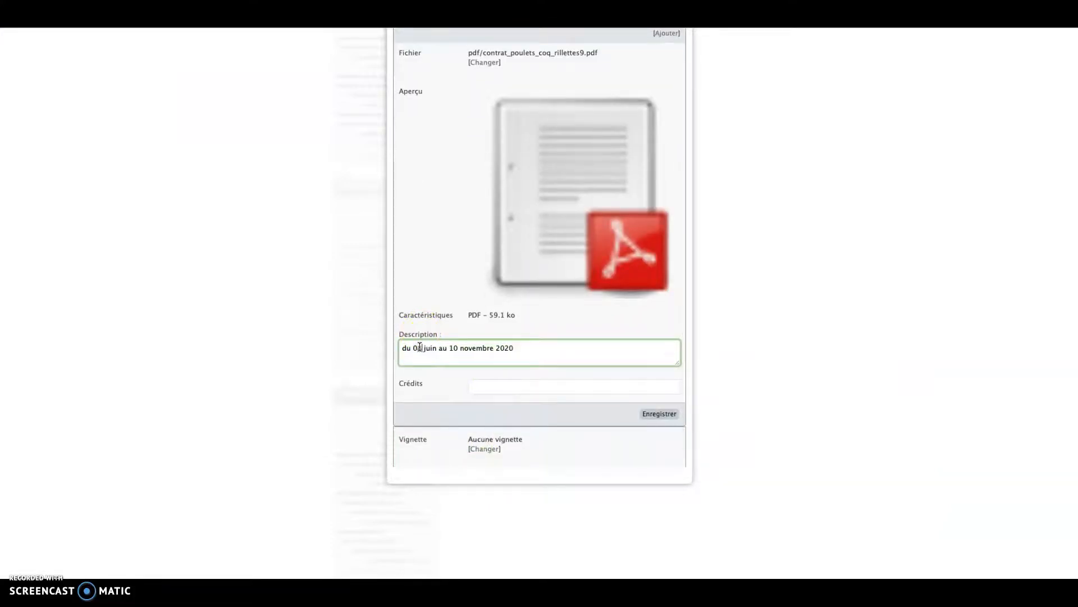
pyautogui.doubleClick(429, 347)
pyautogui.write('décembre')
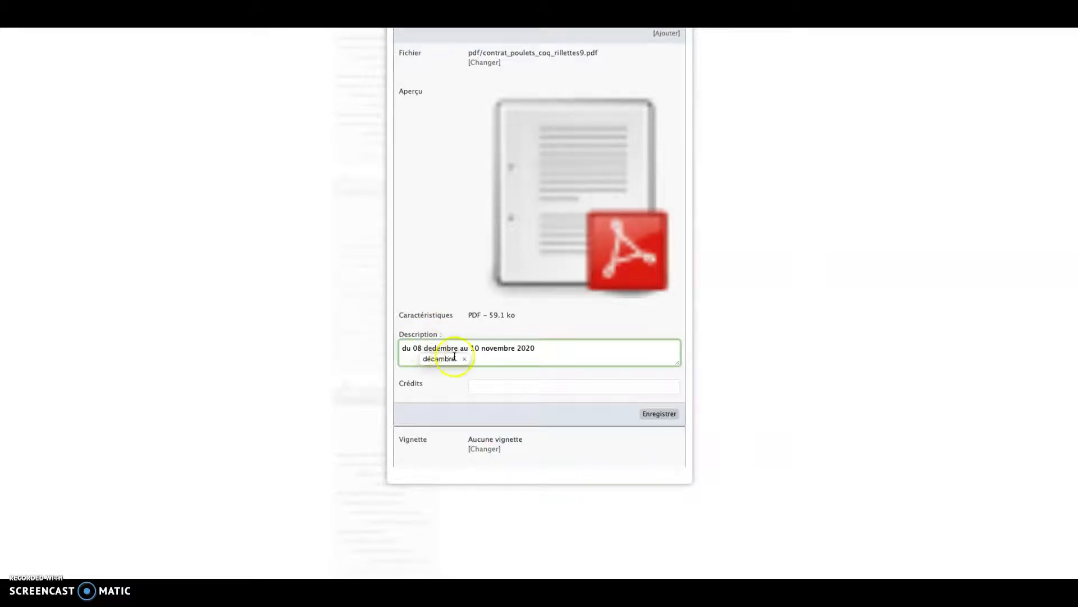
# Change the end date to 11 mai 2021 and add the start year 2020
pyautogui.click(477, 348)
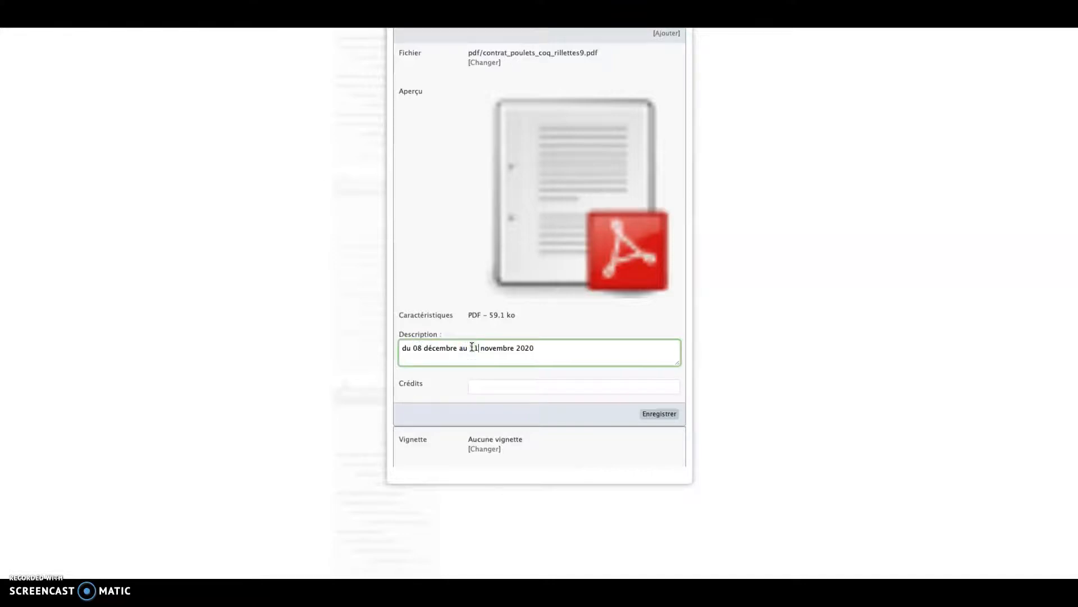
pyautogui.doubleClick(494, 347)
pyautogui.write('mai')
pyautogui.click(555, 347)
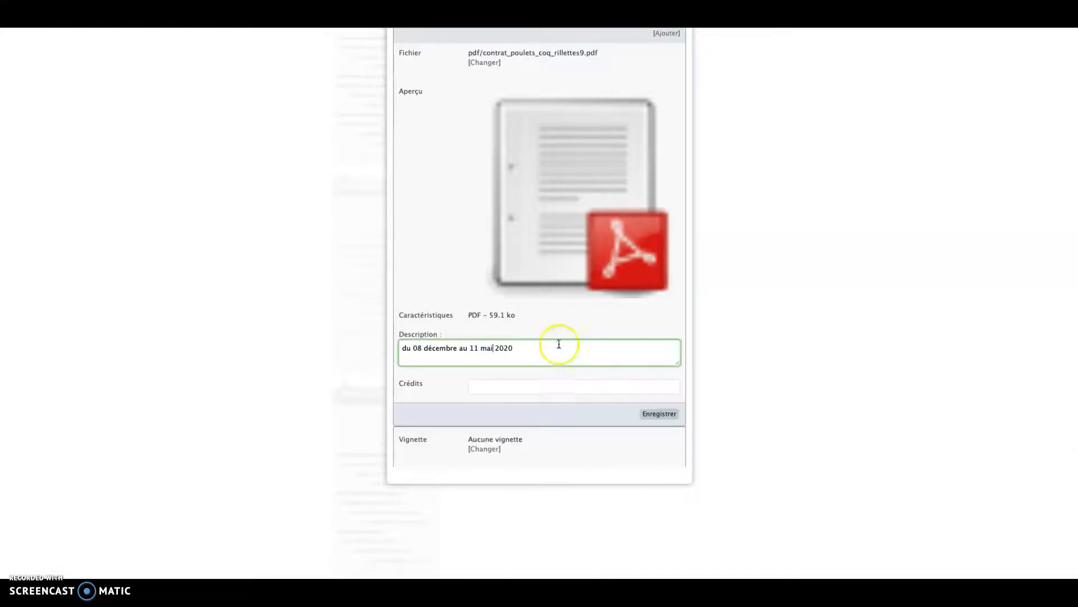
pyautogui.press('BackSpace')
pyautogui.write('1')
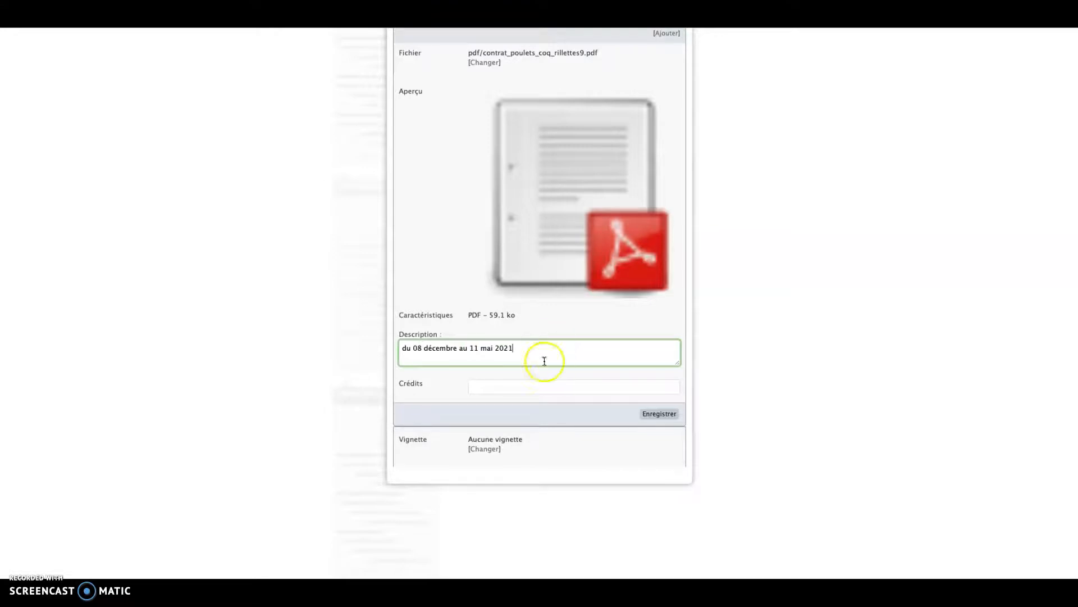
pyautogui.click(460, 347)
pyautogui.write('2020')
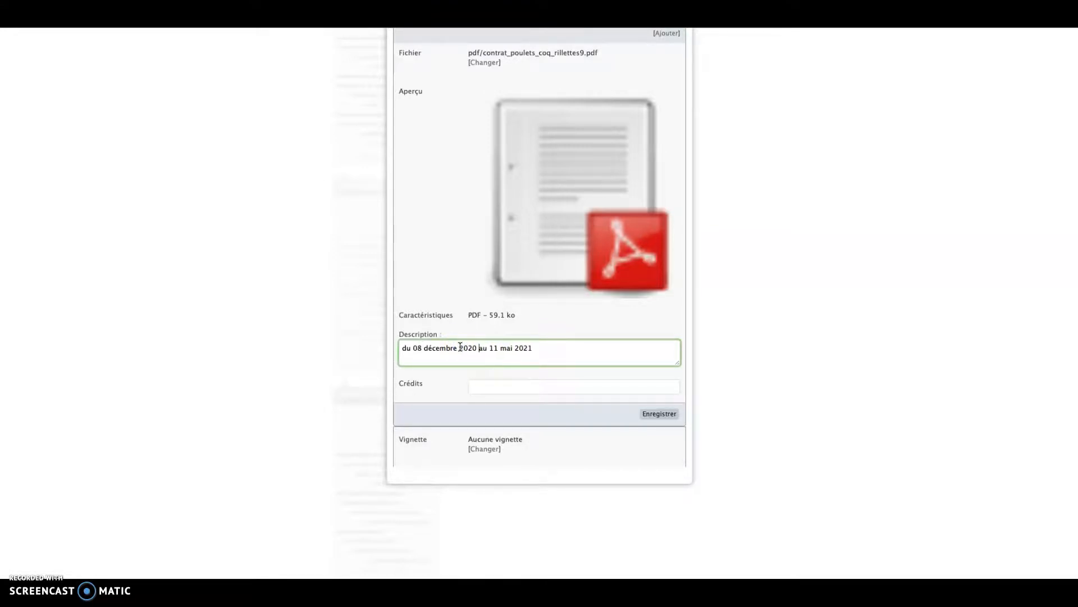
pyautogui.scroll(-2, 605, 403)
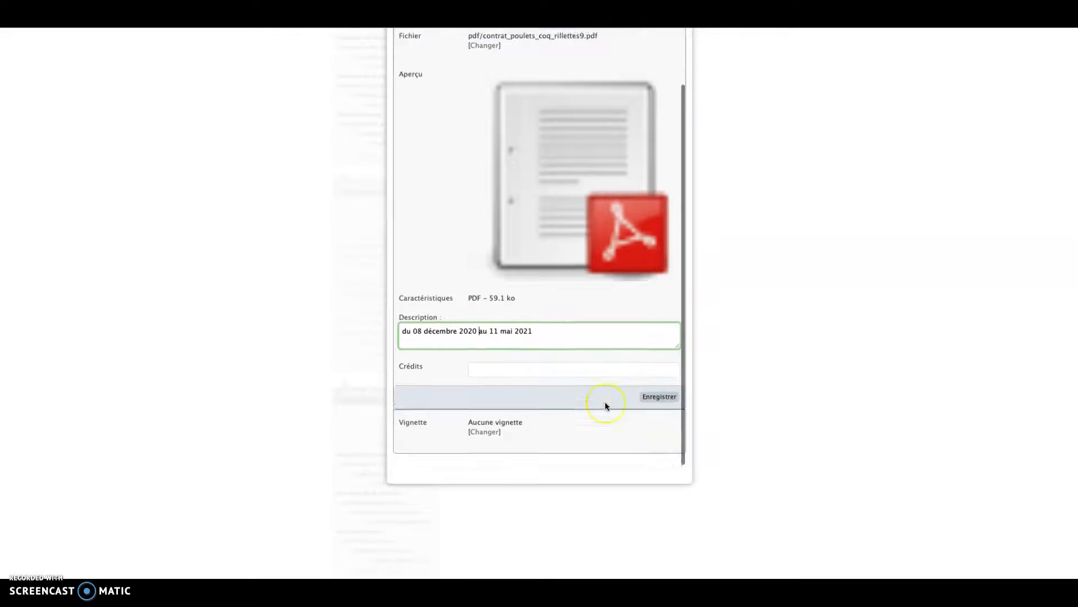
# Save the document details and open the attached contrat_poulets_coq_rillettes9.pdf
pyautogui.click(666, 382)
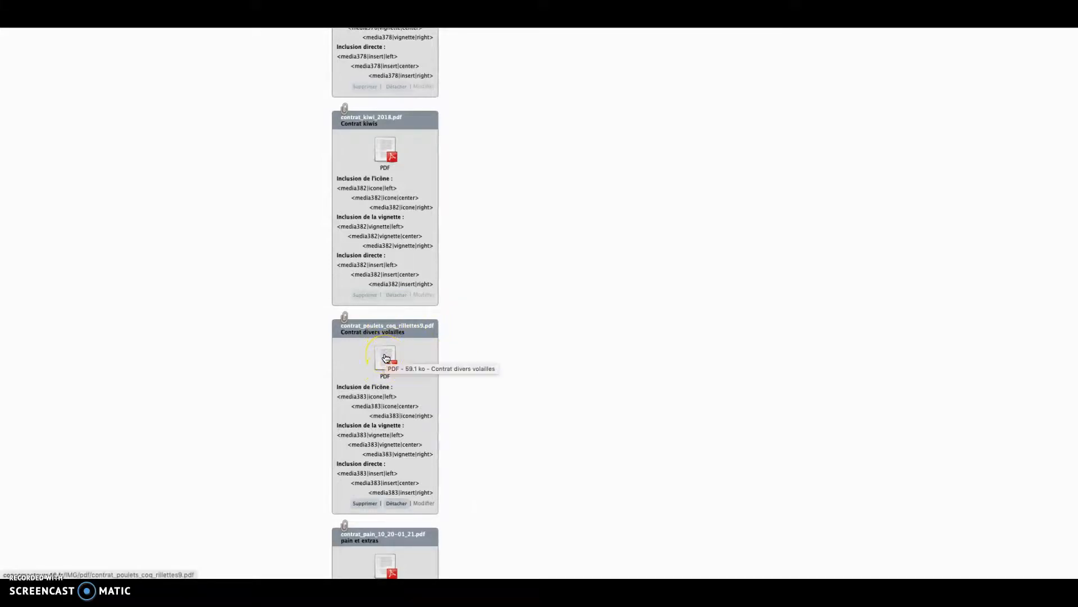
pyautogui.click(356, 327)
pyautogui.moveTo(356, 326); pyautogui.dragTo(418, 350)
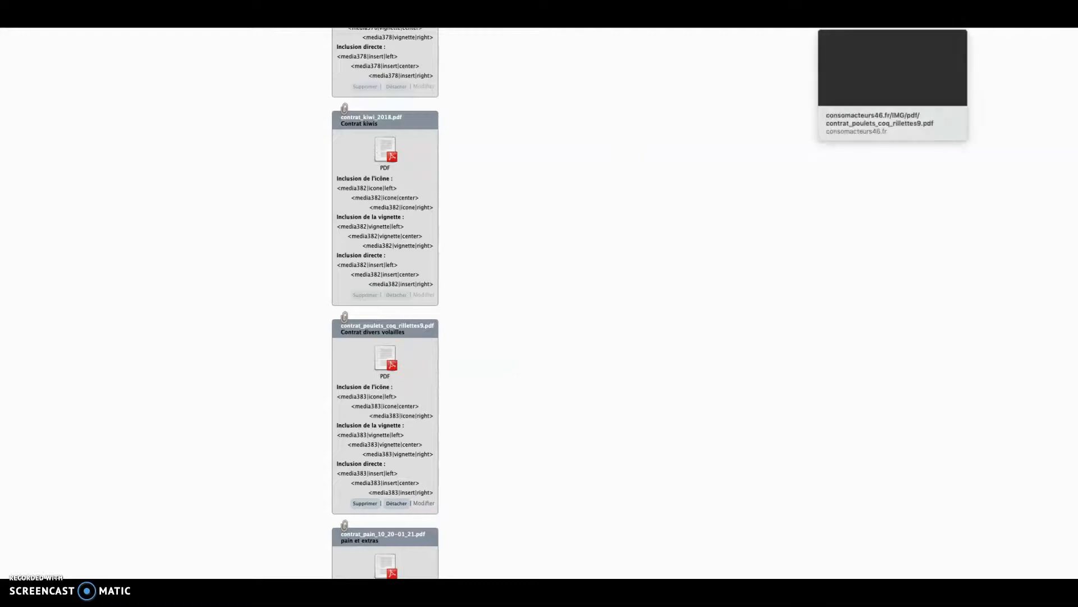
pyautogui.click(876, 22)
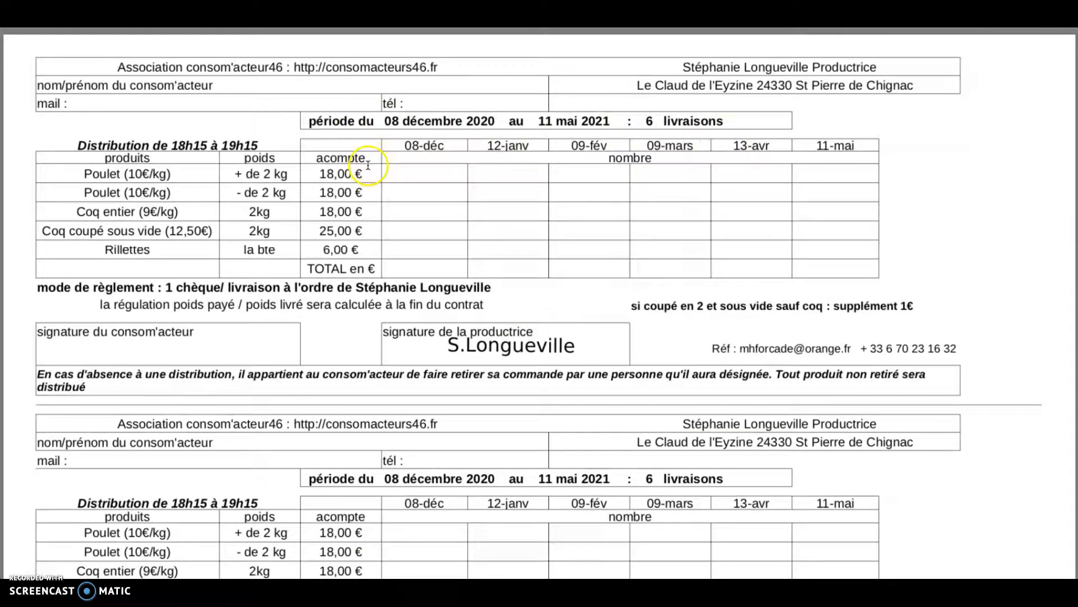
# In the article text, change the Les volailles start date to 08 décembre 2020
pyautogui.click(730, 23)
pyautogui.scroll(15, 603, 256)
pyautogui.scroll(15, 604, 258)
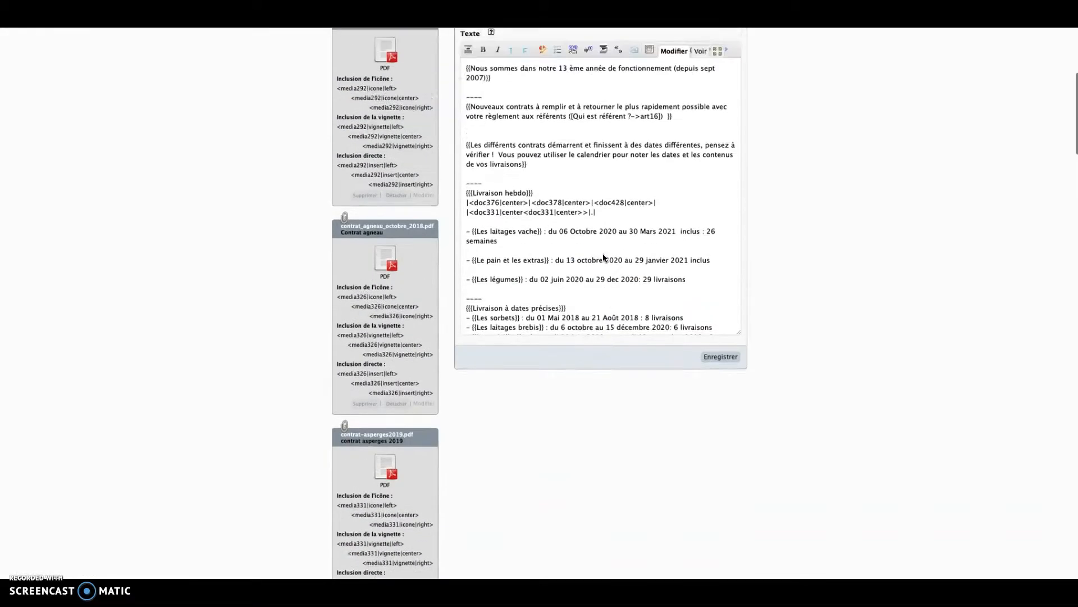
pyautogui.scroll(-5, 819, 282)
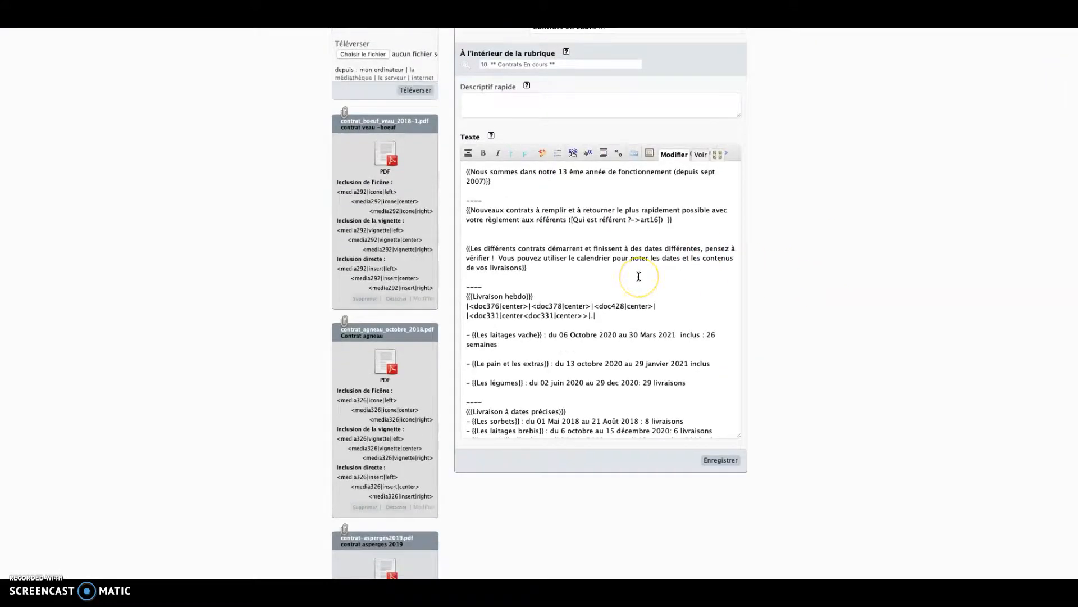
pyautogui.scroll(-6, 639, 277)
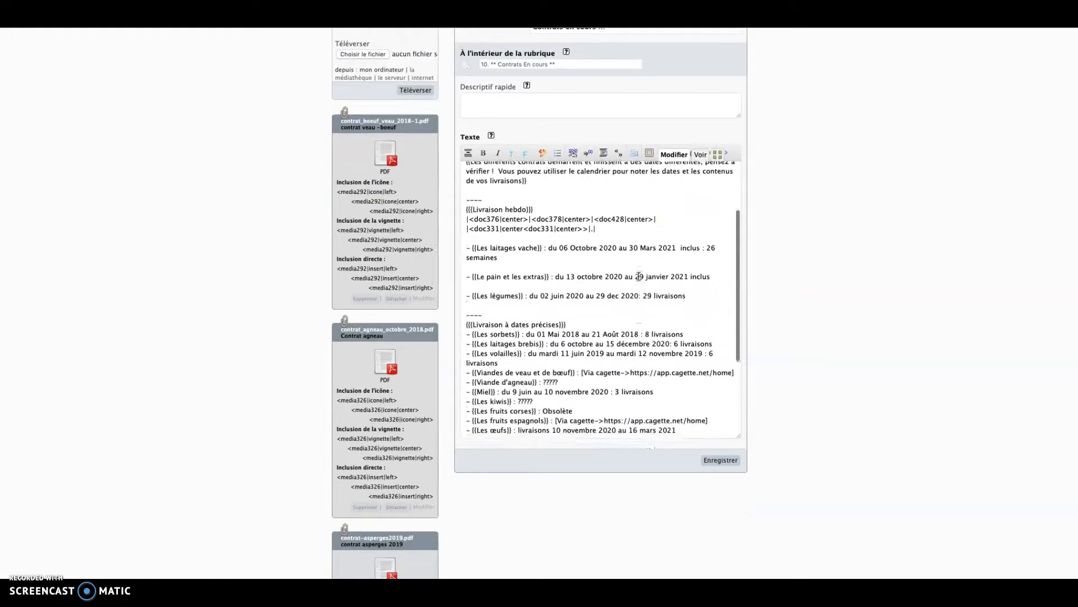
pyautogui.scroll(-2, 639, 276)
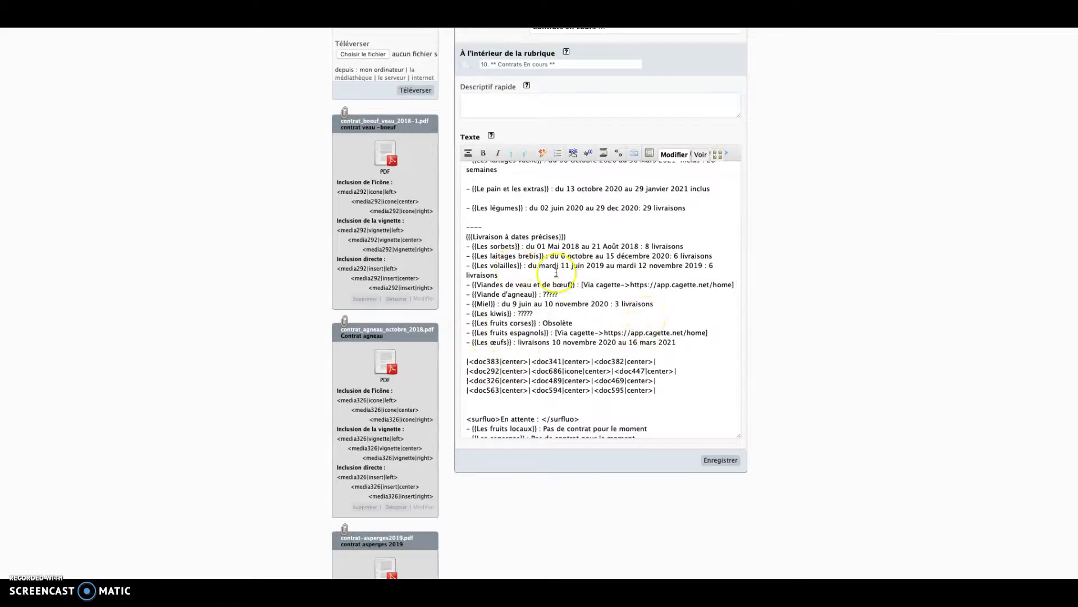
pyautogui.tripleClick(486, 265)
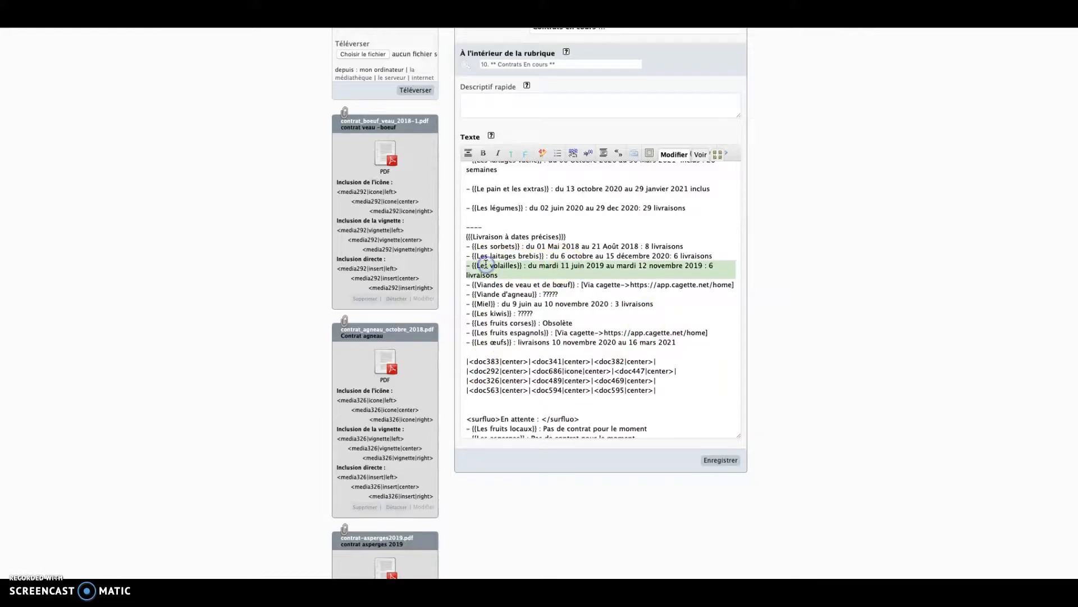
pyautogui.click(603, 265)
pyautogui.press('BackSpace')
pyautogui.press('BackSpace')
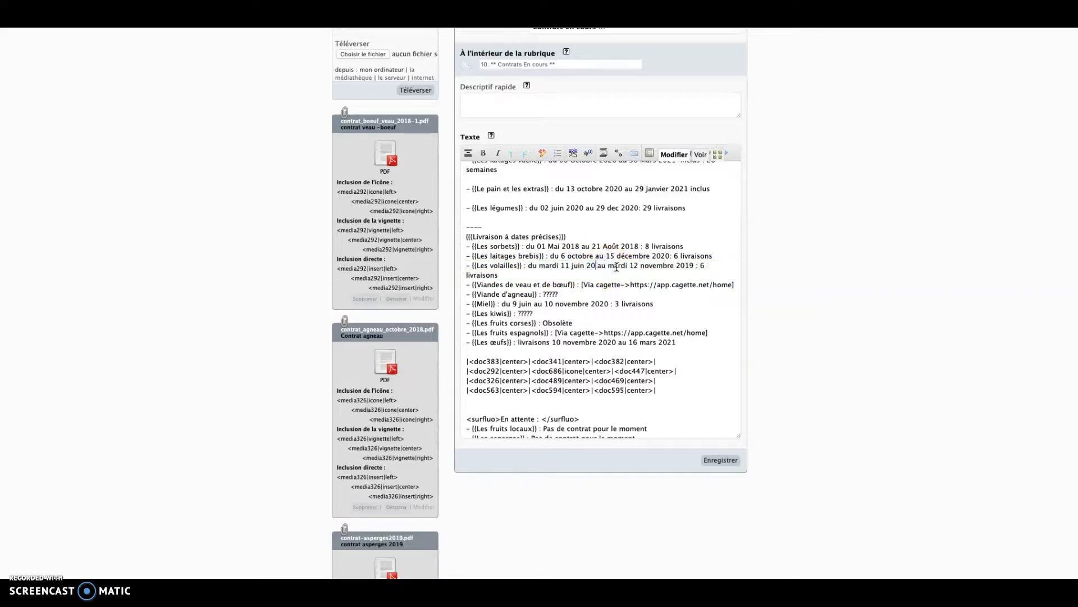
pyautogui.write('20')
pyautogui.click(576, 265)
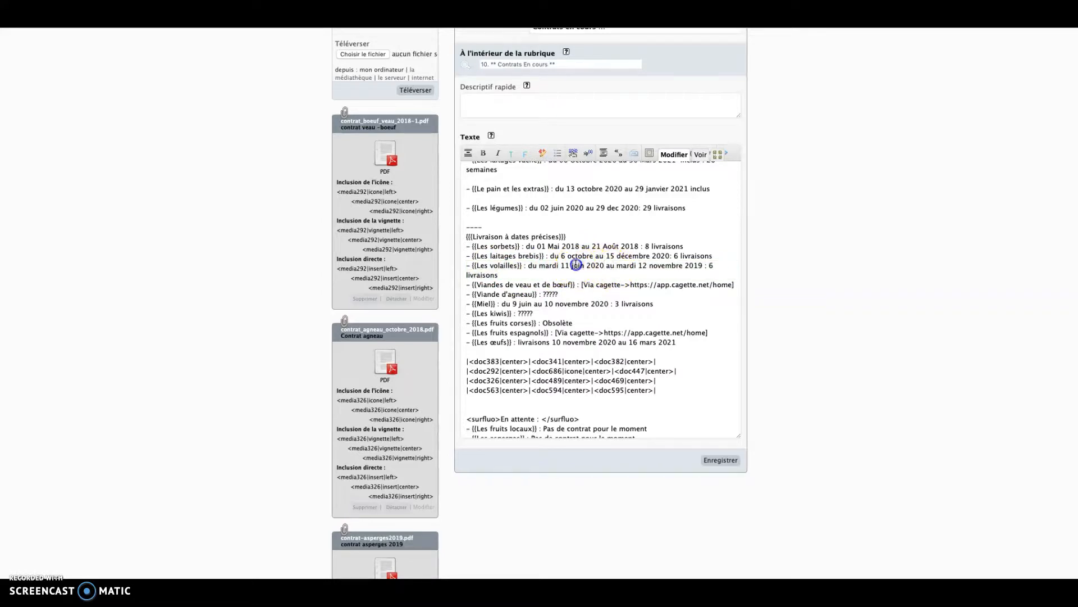
pyautogui.write('dé"cembre')
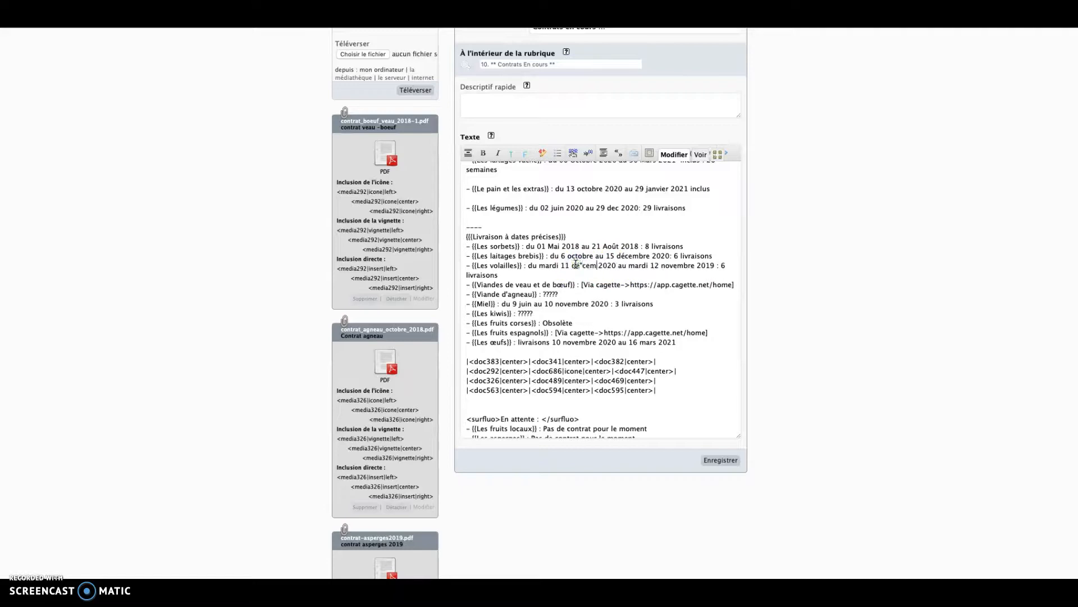
pyautogui.click(583, 262)
pyautogui.click(586, 265)
pyautogui.press('BackSpace')
pyautogui.write('c')
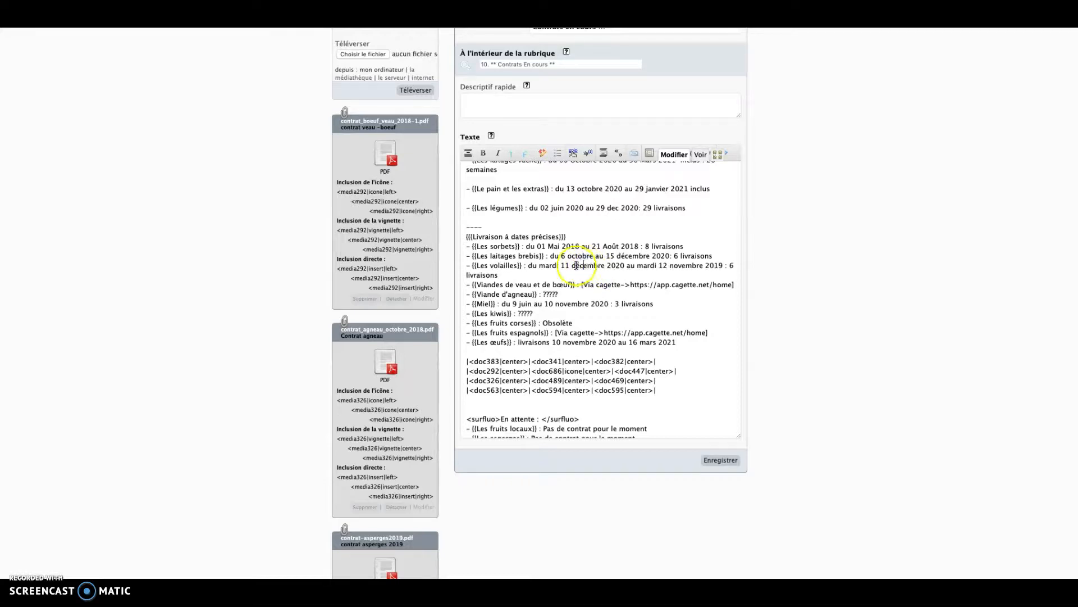
pyautogui.click(567, 266)
pyautogui.press('BackSpace')
pyautogui.press('BackSpace')
pyautogui.write('08')
# Change the Les volailles end date to 11 mai 2021 and save the article
pyautogui.click(551, 266)
pyautogui.doubleClick(551, 266)
pyautogui.press('BackSpace')
pyautogui.write('1')
pyautogui.doubleClick(684, 266)
pyautogui.write('mai')
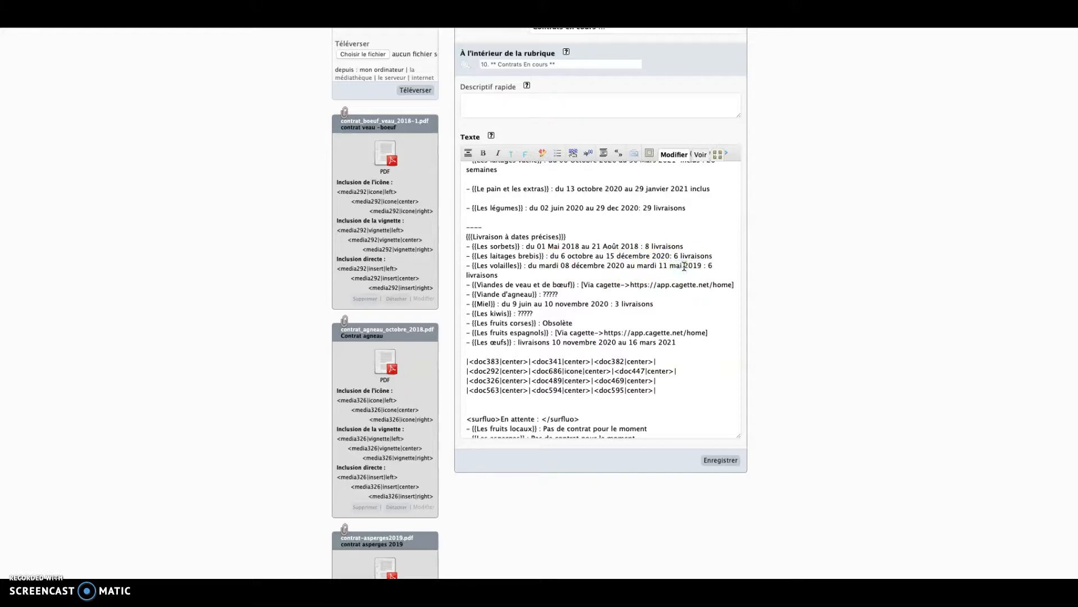
pyautogui.click(702, 266)
pyautogui.press('BackSpace')
pyautogui.press('BackSpace')
pyautogui.write('21')
pyautogui.click(721, 460)
pyautogui.click(722, 460)
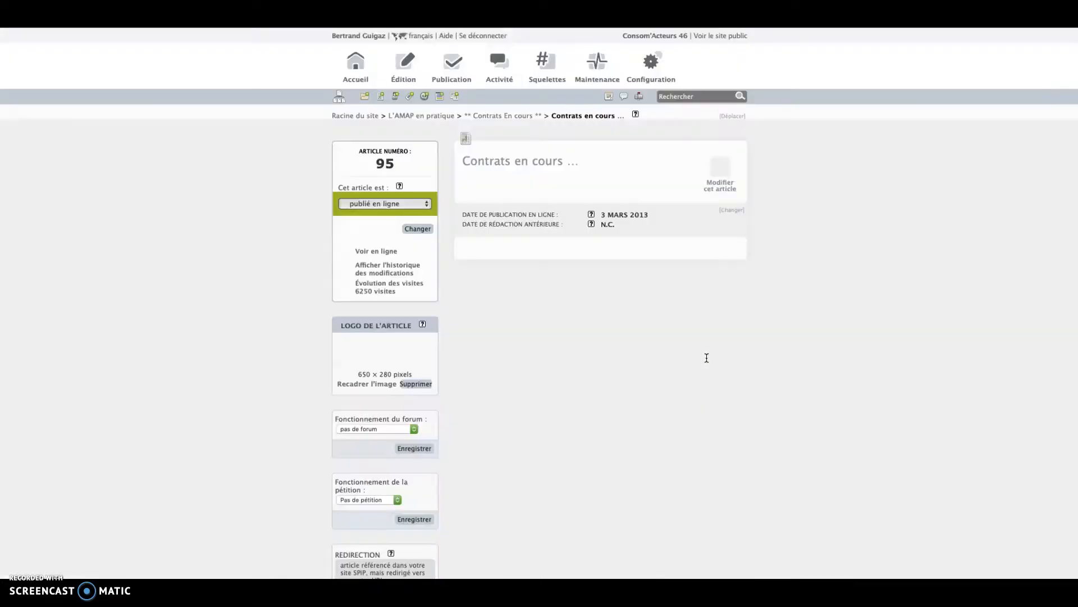
# Review the saved article's text, then open the public website
pyautogui.scroll(-10, 665, 335)
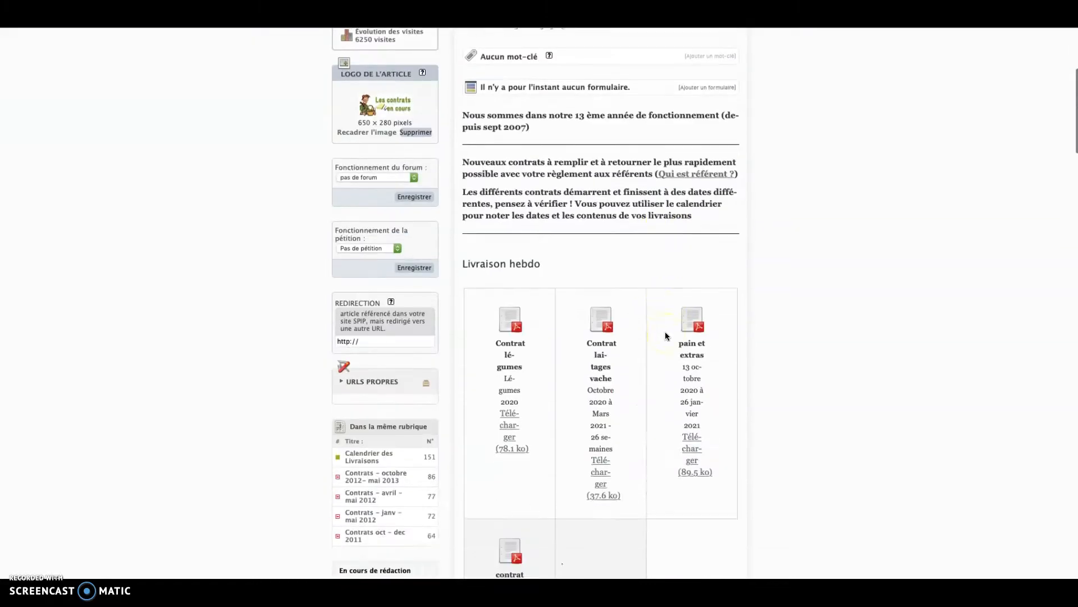
pyautogui.scroll(10, 665, 336)
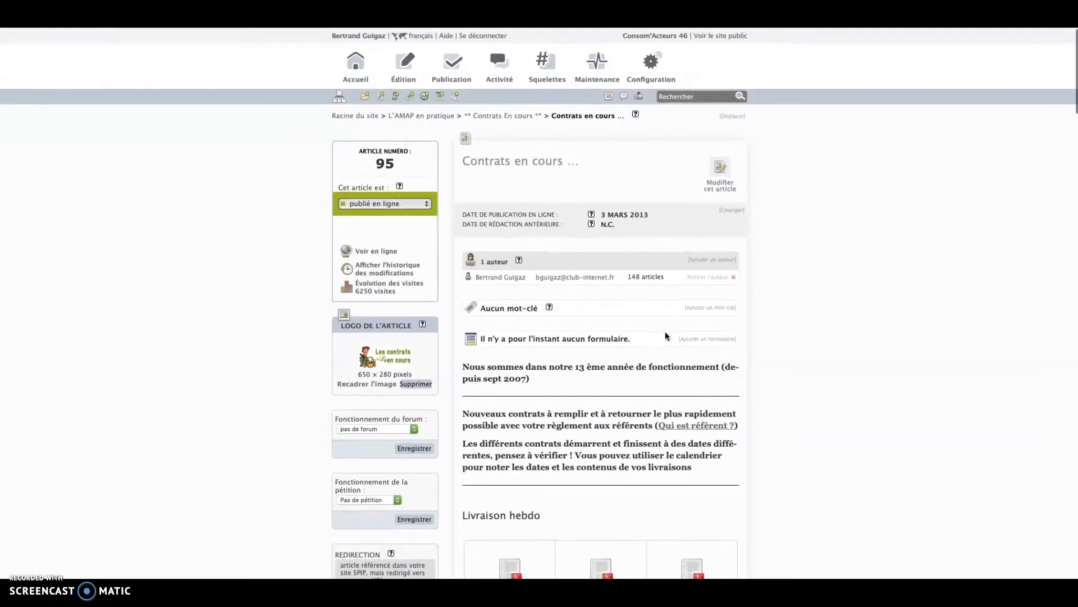
pyautogui.click(721, 37)
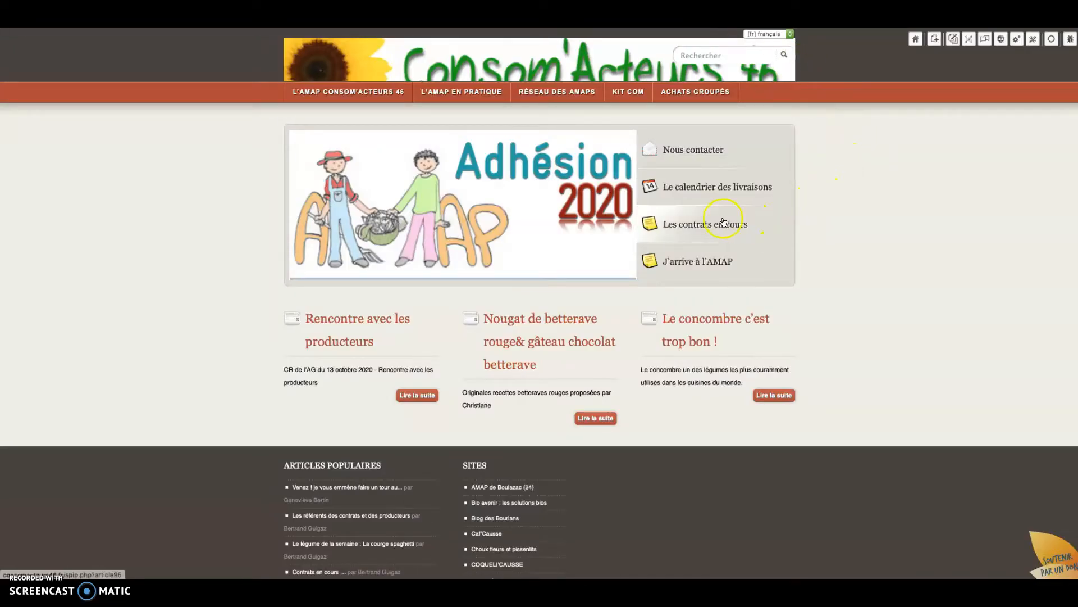
# On the public 'Les contrats en cours' page, check the Les volailles dates, 08 décembre 2020 to 11 mai 2021
pyautogui.click(679, 228)
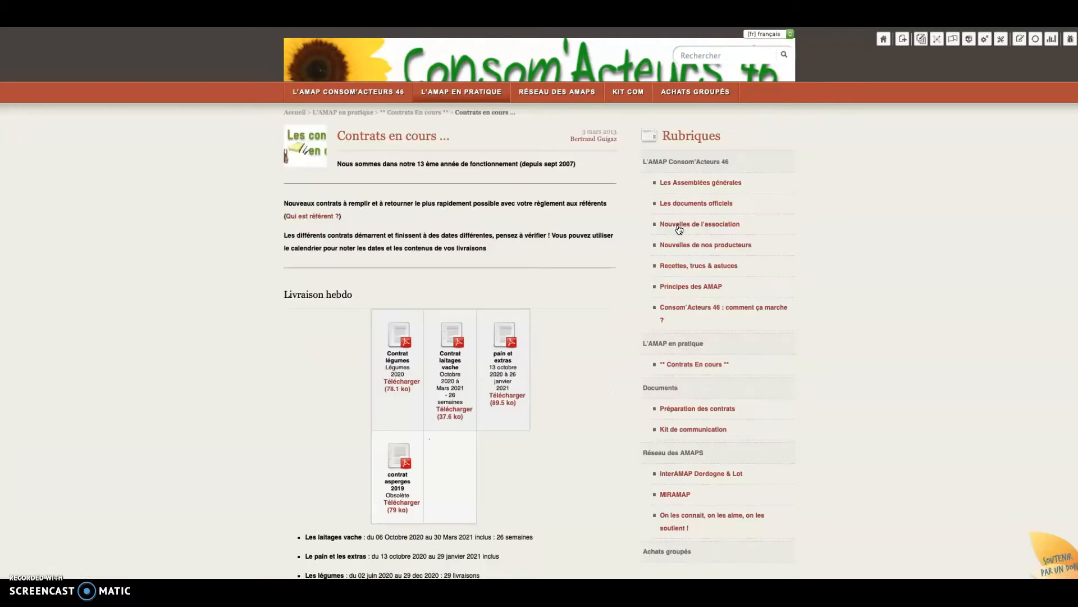
pyautogui.scroll(-5, 304, 312)
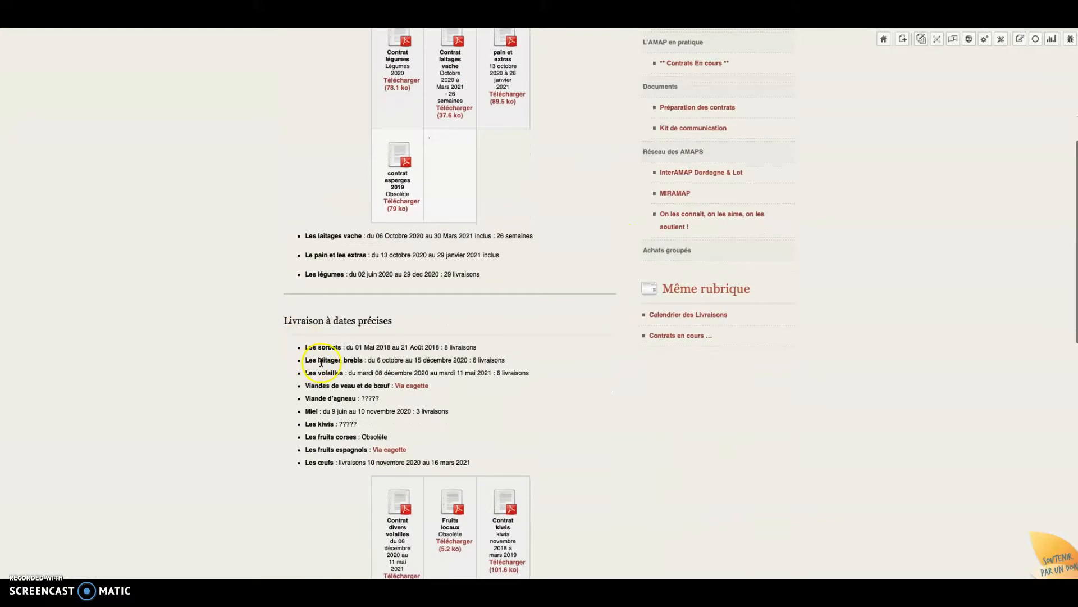
pyautogui.moveTo(369, 373); pyautogui.dragTo(524, 375)
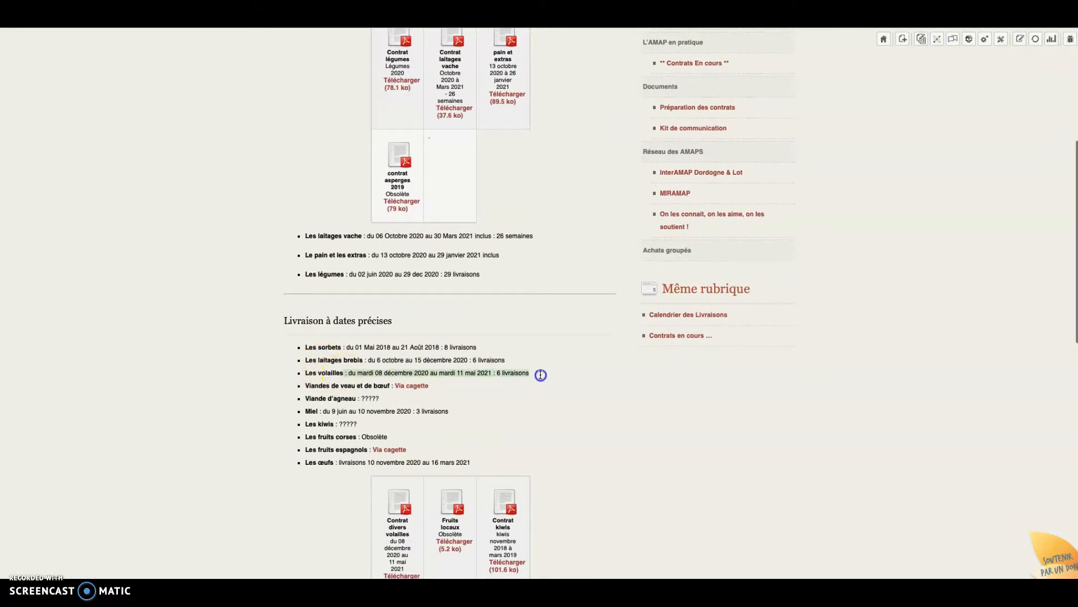
pyautogui.scroll(-3, 542, 374)
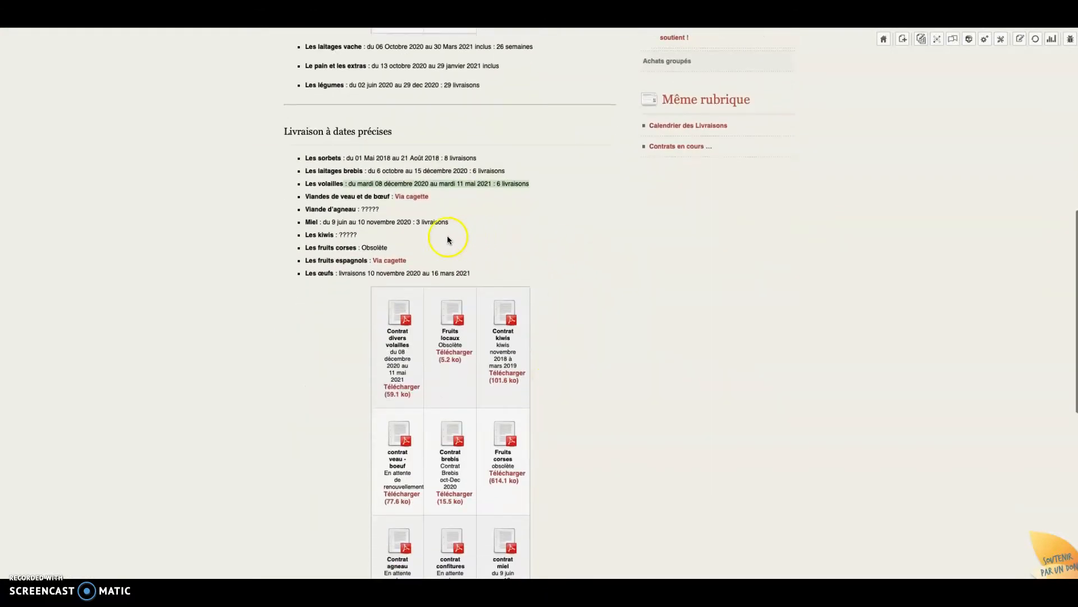
pyautogui.scroll(-1, 361, 303)
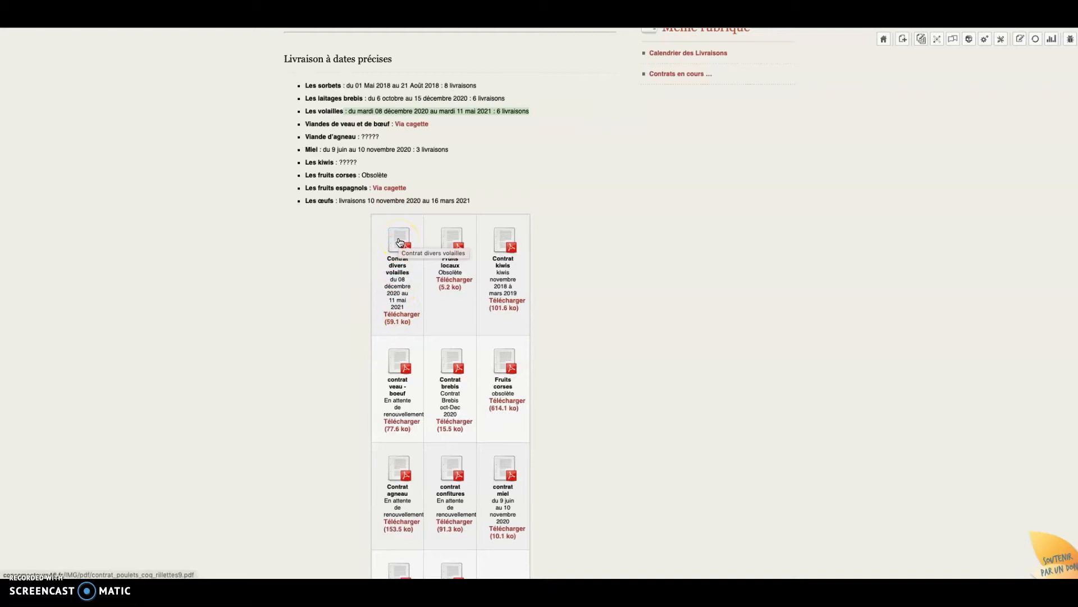
# View the 59.1 ko Contrat divers volailles PDF, close it, then switch to another application
pyautogui.click(400, 242)
pyautogui.click(411, 159)
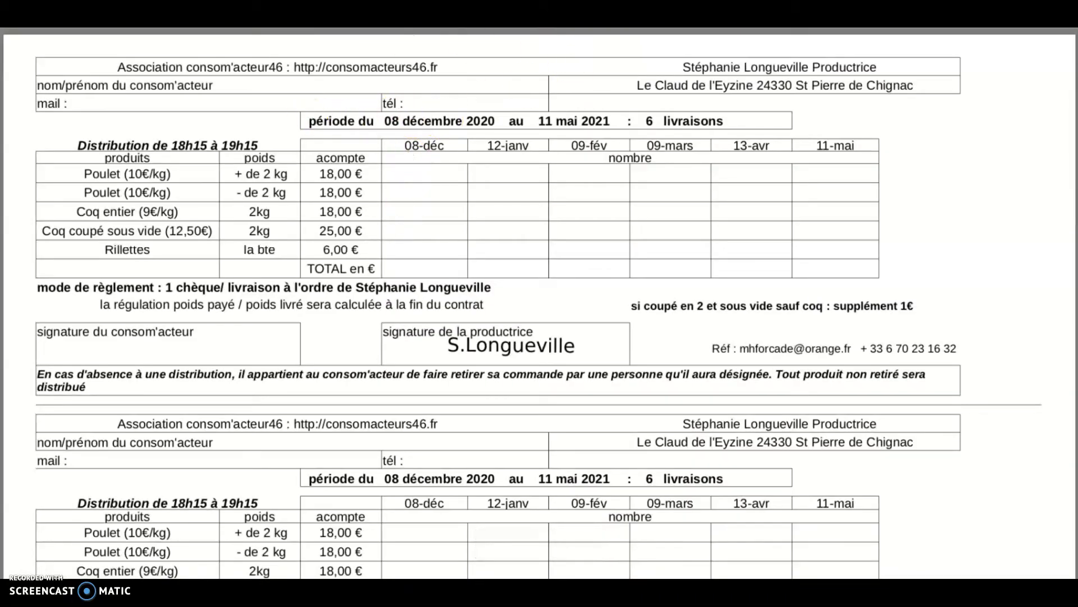
pyautogui.click(323, 14)
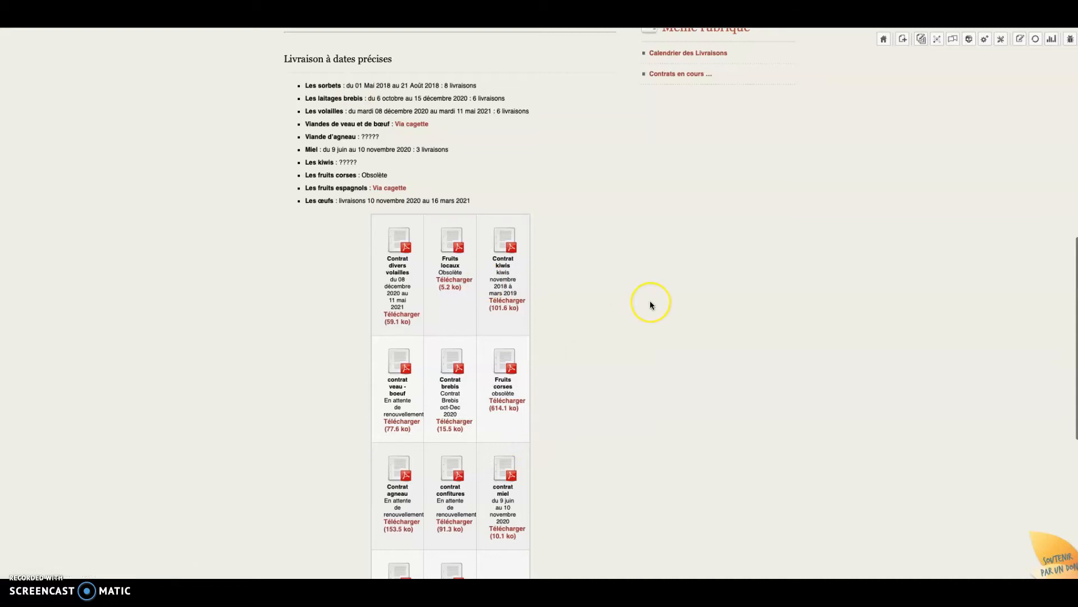
pyautogui.scroll(-2, 651, 305)
pyautogui.scroll(-3, 651, 305)
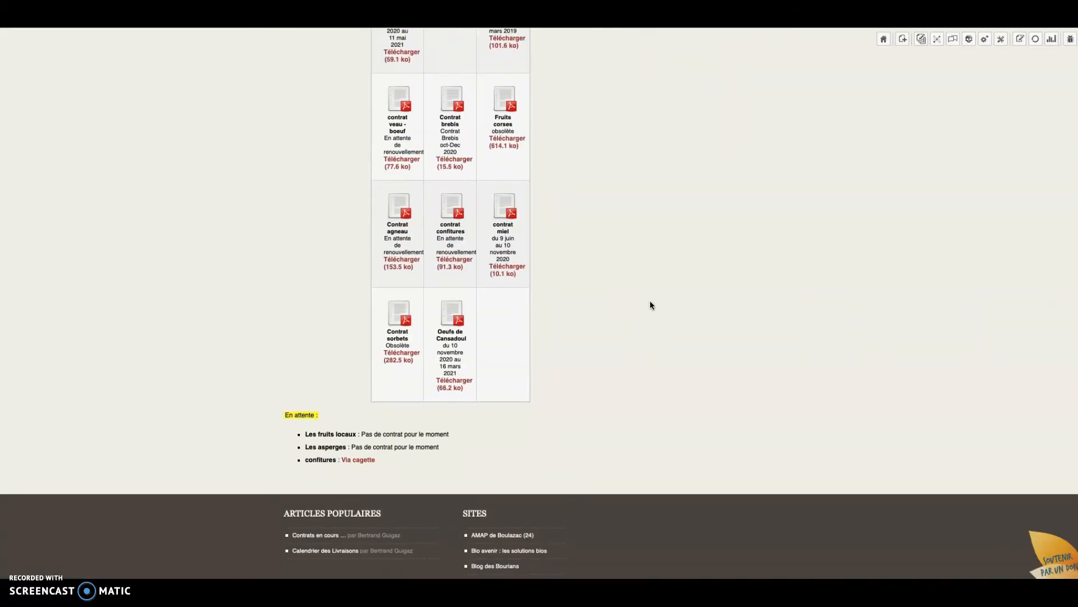
pyautogui.press('super+Tab')
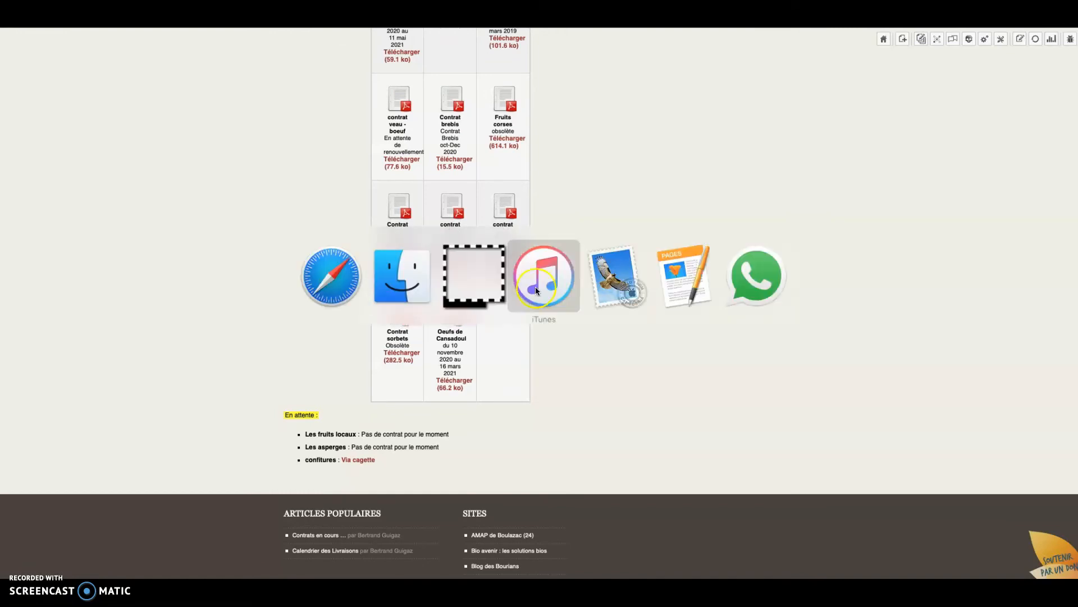
pyautogui.click(472, 285)
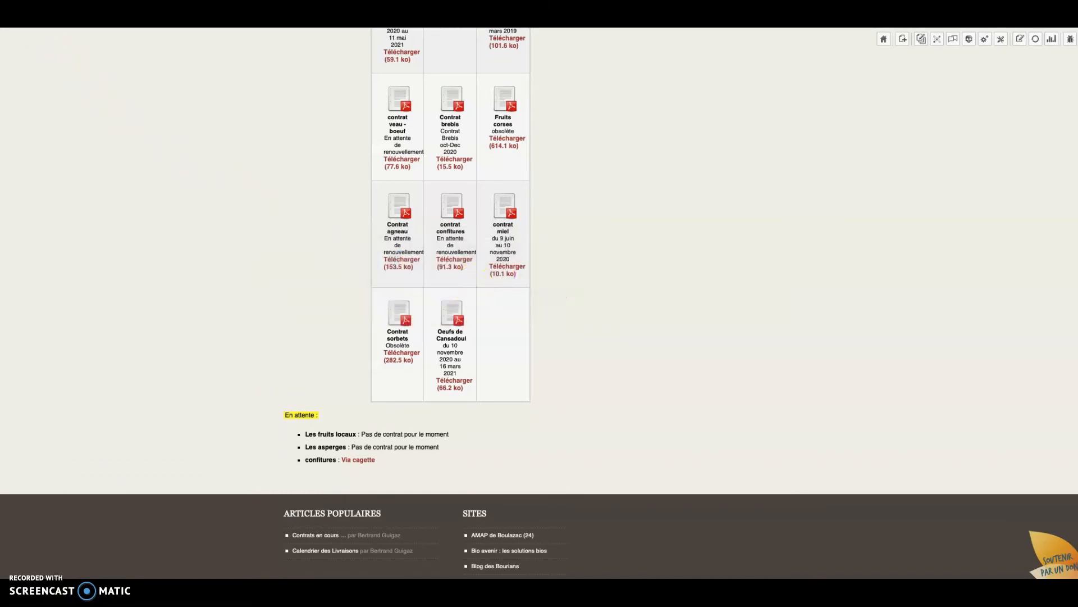